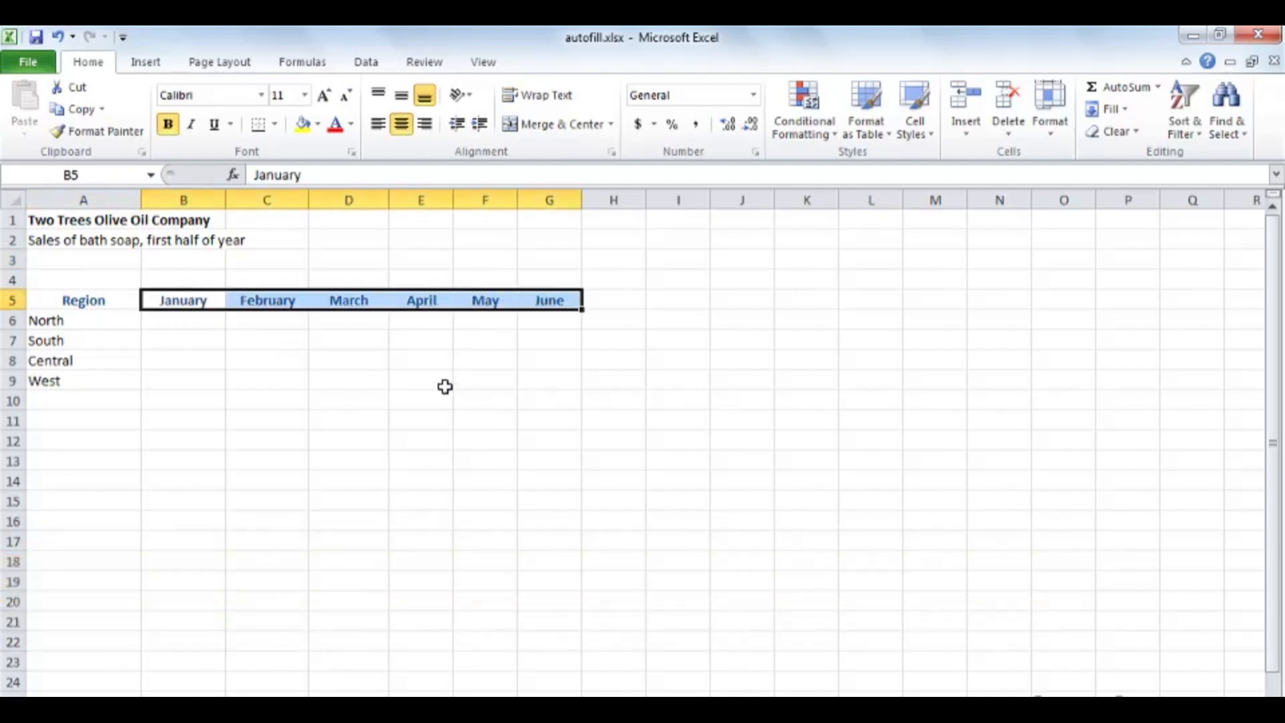
Step: Clear the month headings in B5:G5, enter January in B5 and AutoFill the months across to June in G5
key(Delete)
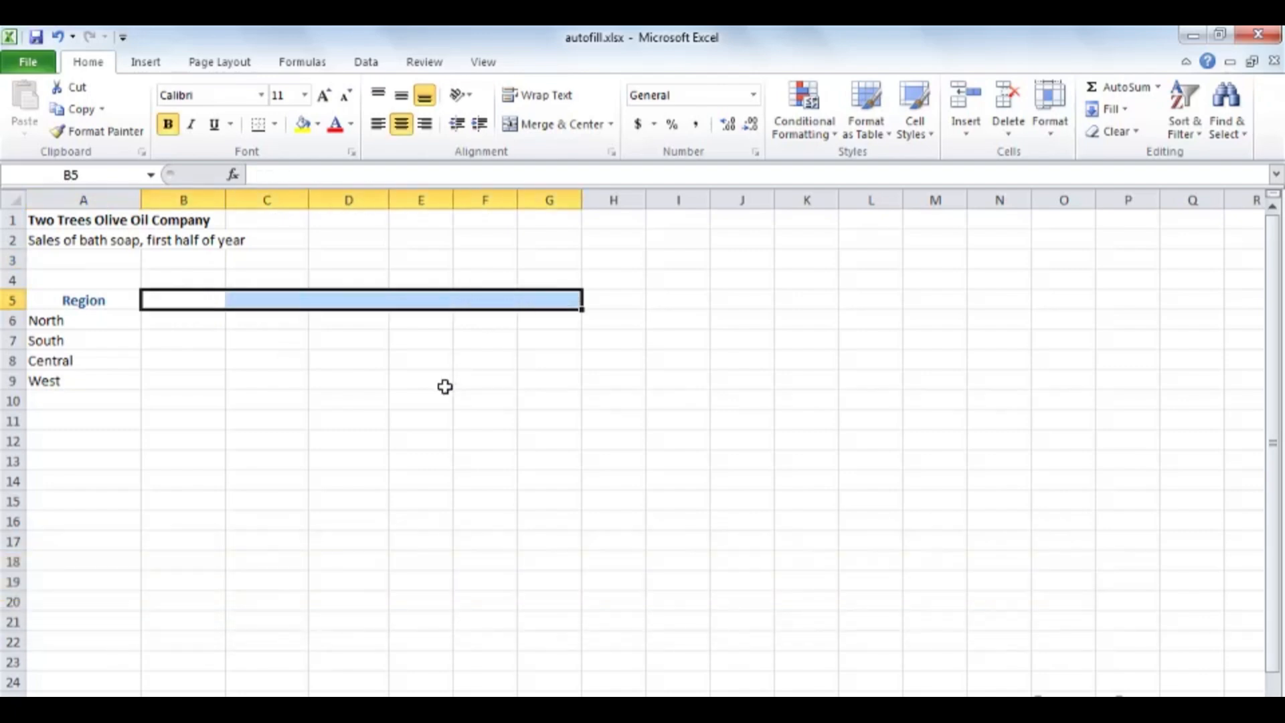
click(192, 297)
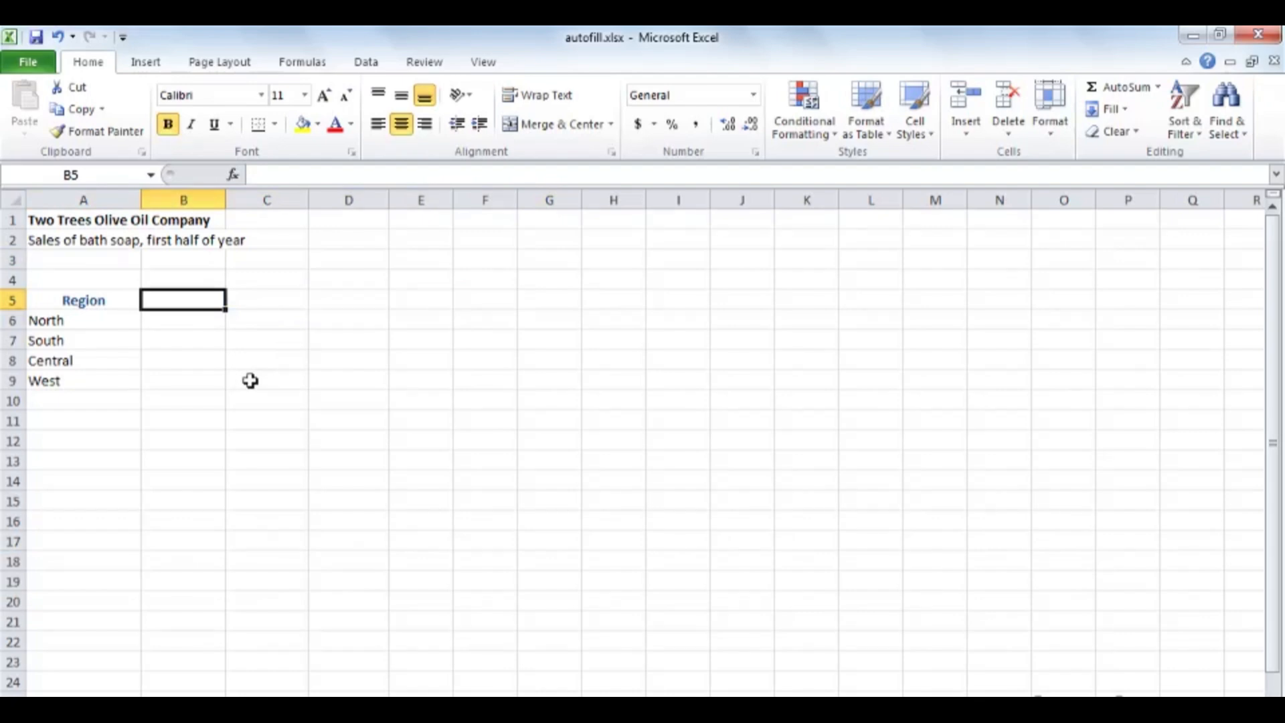
text(January)
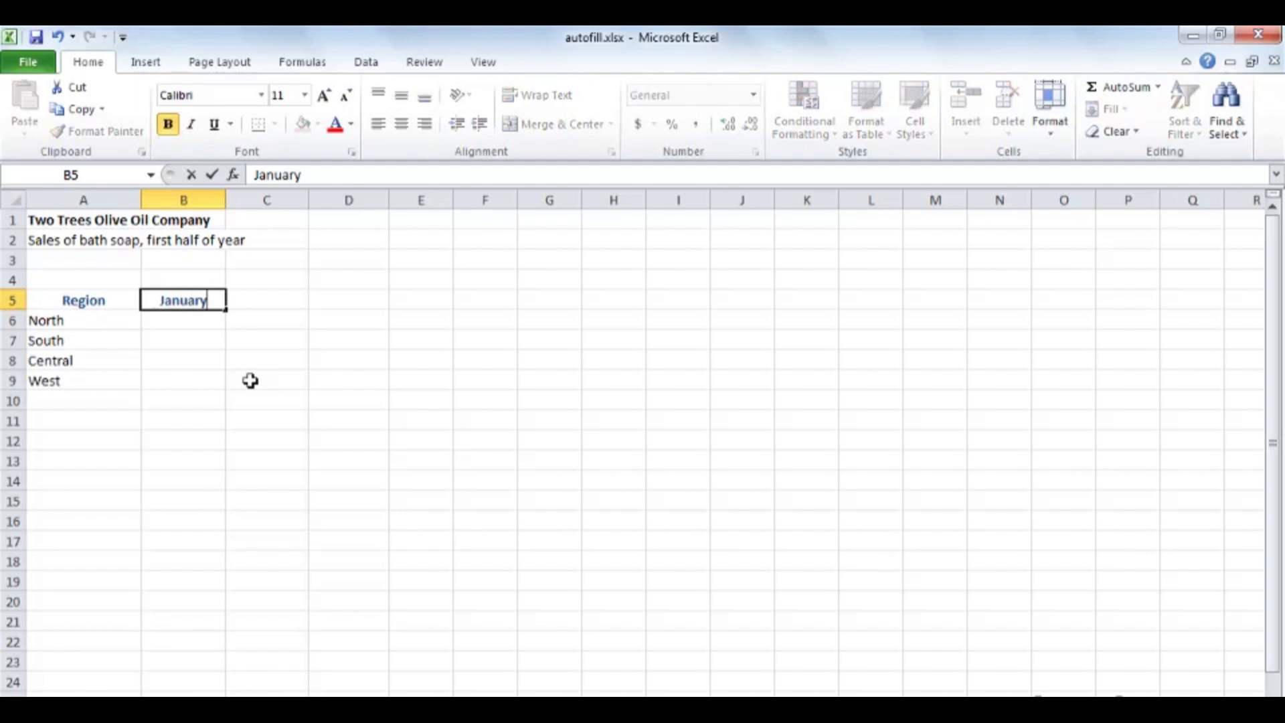
key(ctrl+Return)
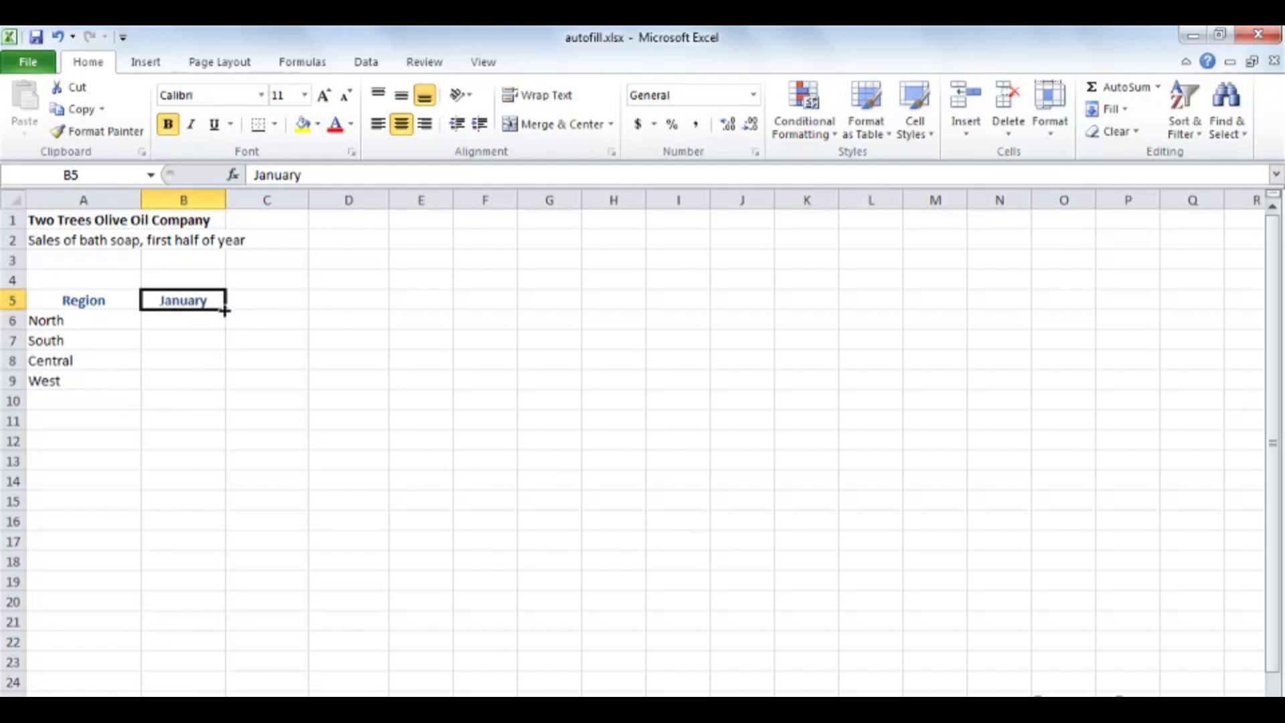
drag(224, 310, 564, 299)
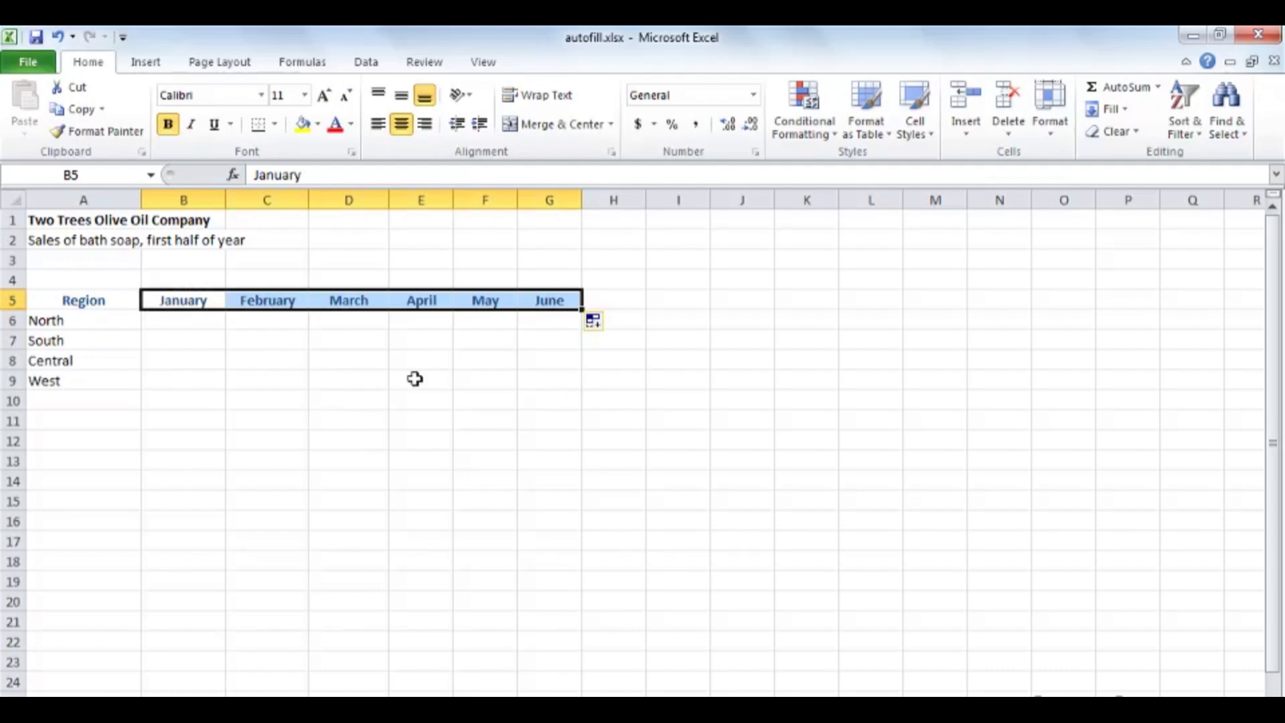
click(198, 323)
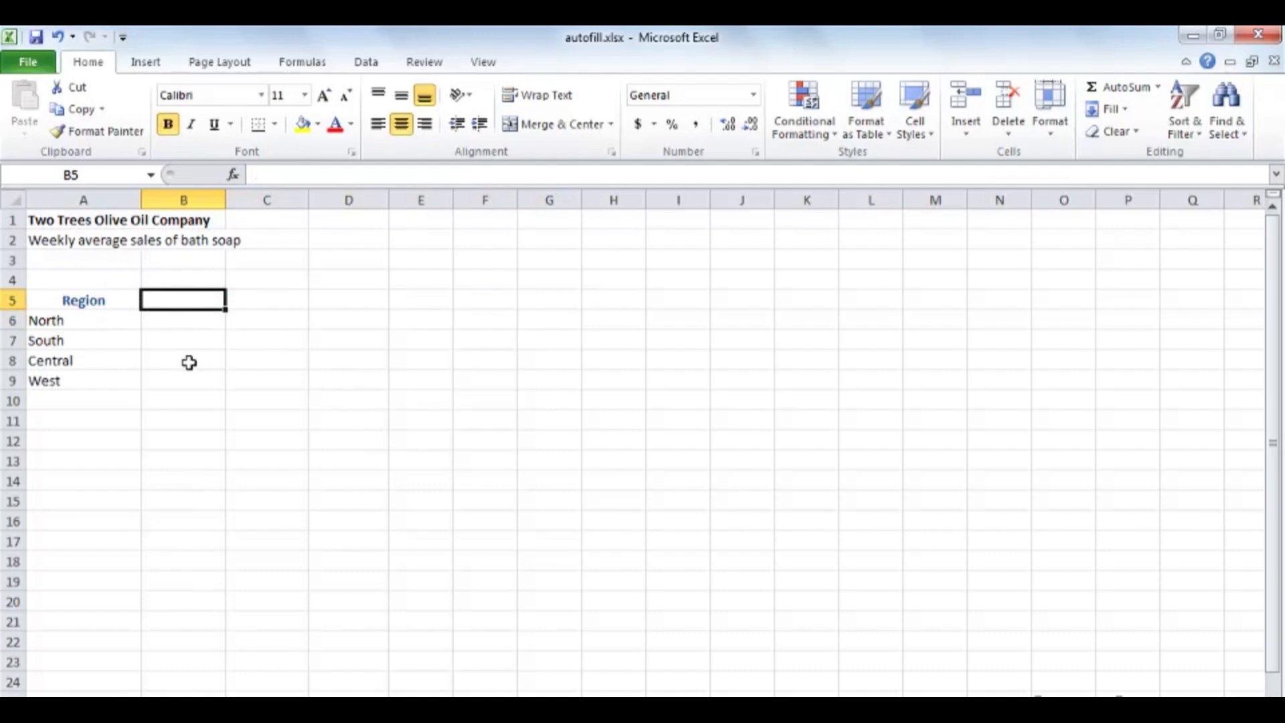
Step: On the weekly average sales sheet, enter Monday in B5 and AutoFill the weekdays across to Friday in F5
text(Monday)
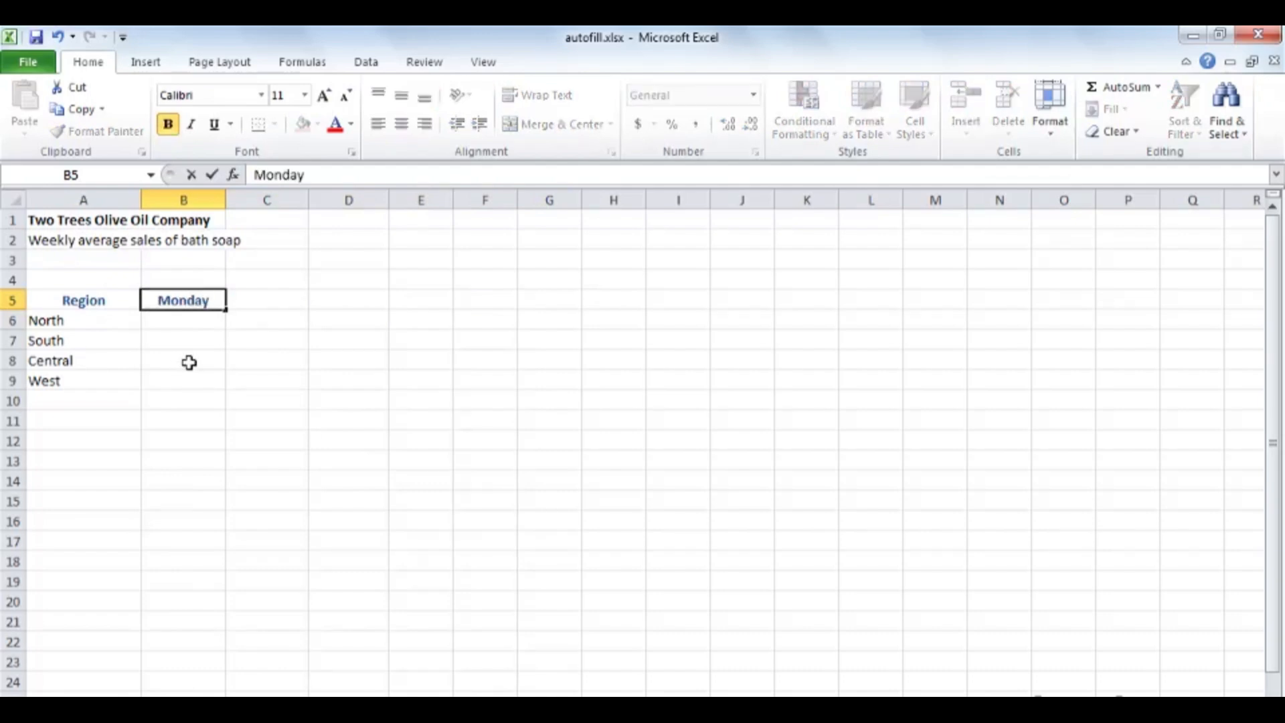
key(ctrl+Return)
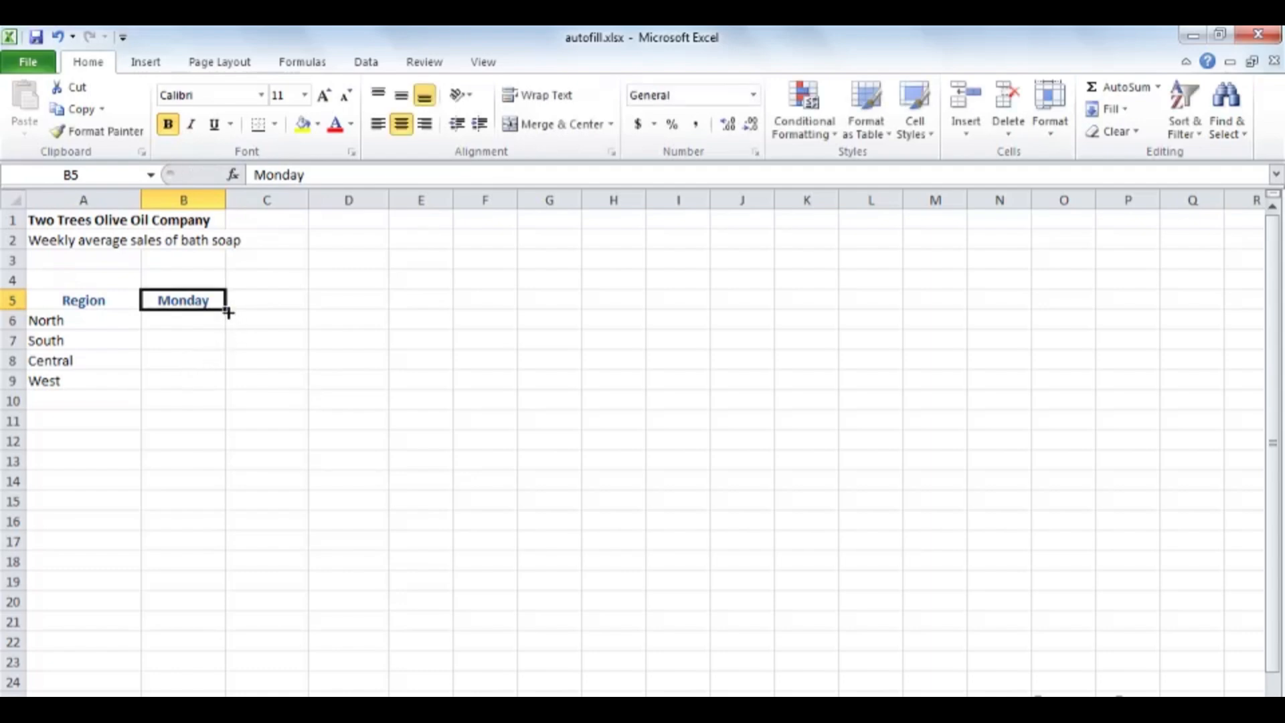
drag(228, 312, 521, 307)
click(198, 323)
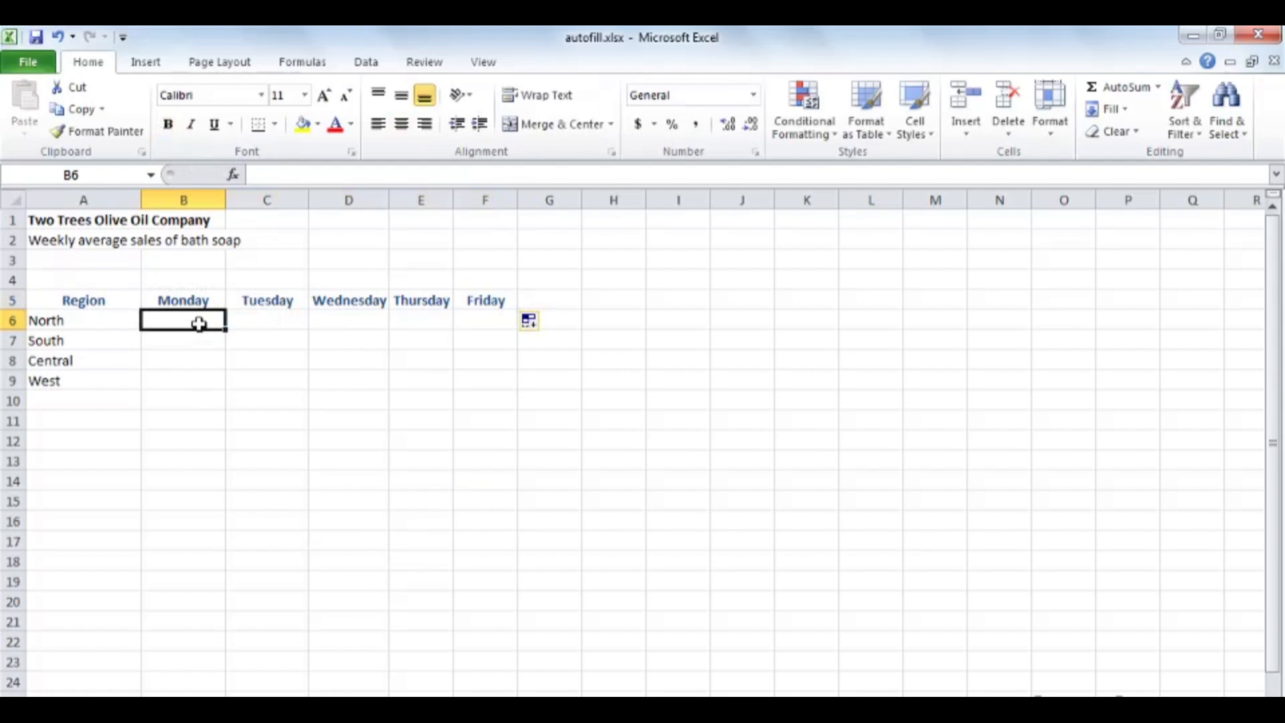
Step: On the blank worksheet, enter Jan in A1 and AutoFill the abbreviated months down to A23
click(175, 708)
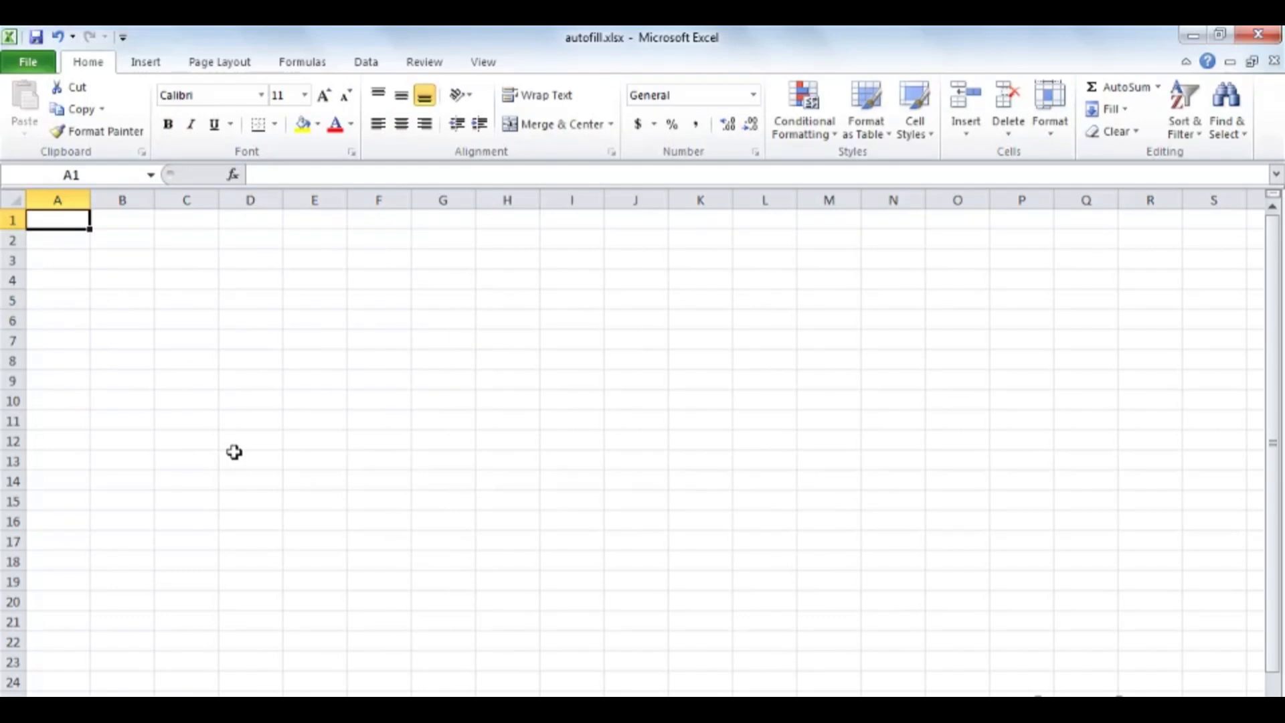
text(Jan)
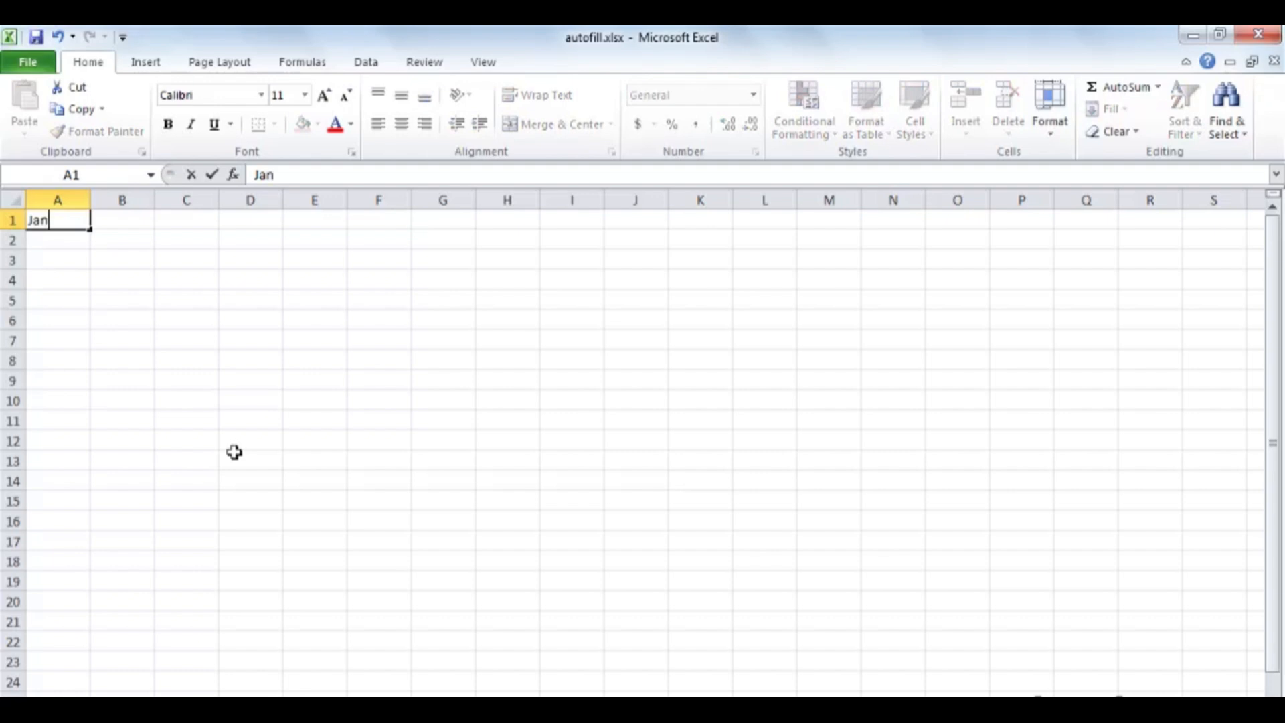
key(ctrl+Return)
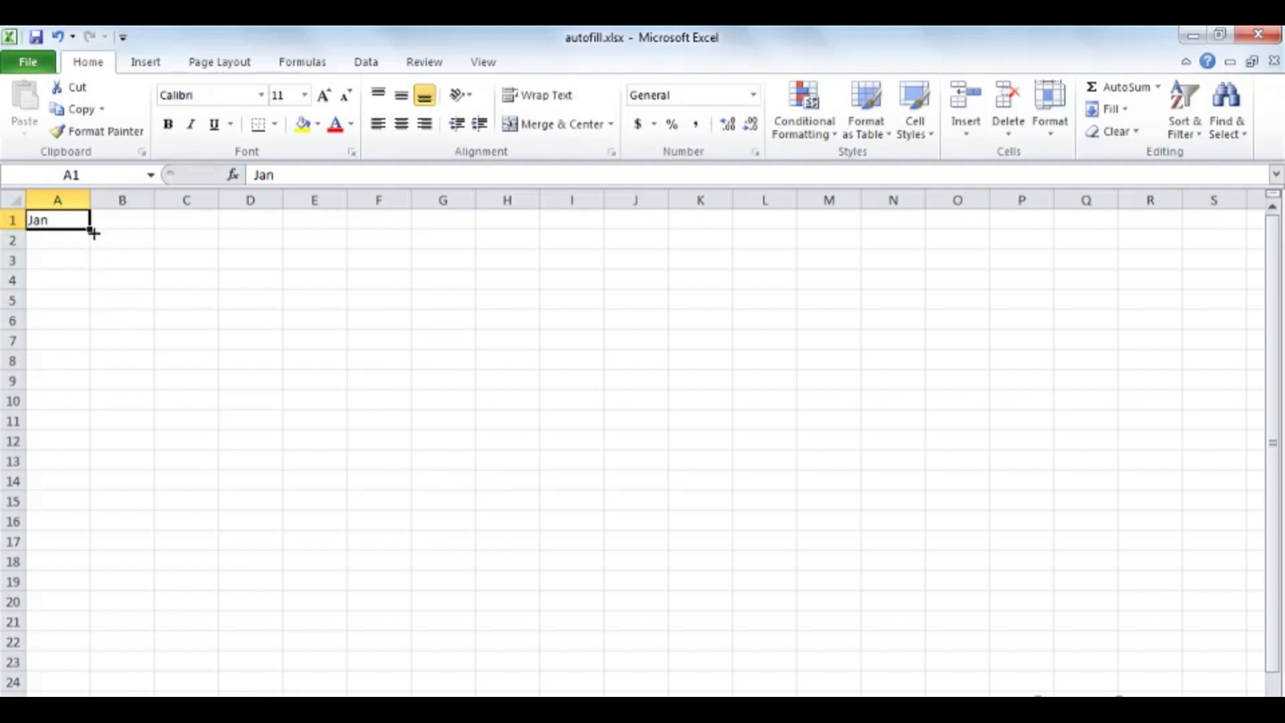
drag(90, 231, 82, 668)
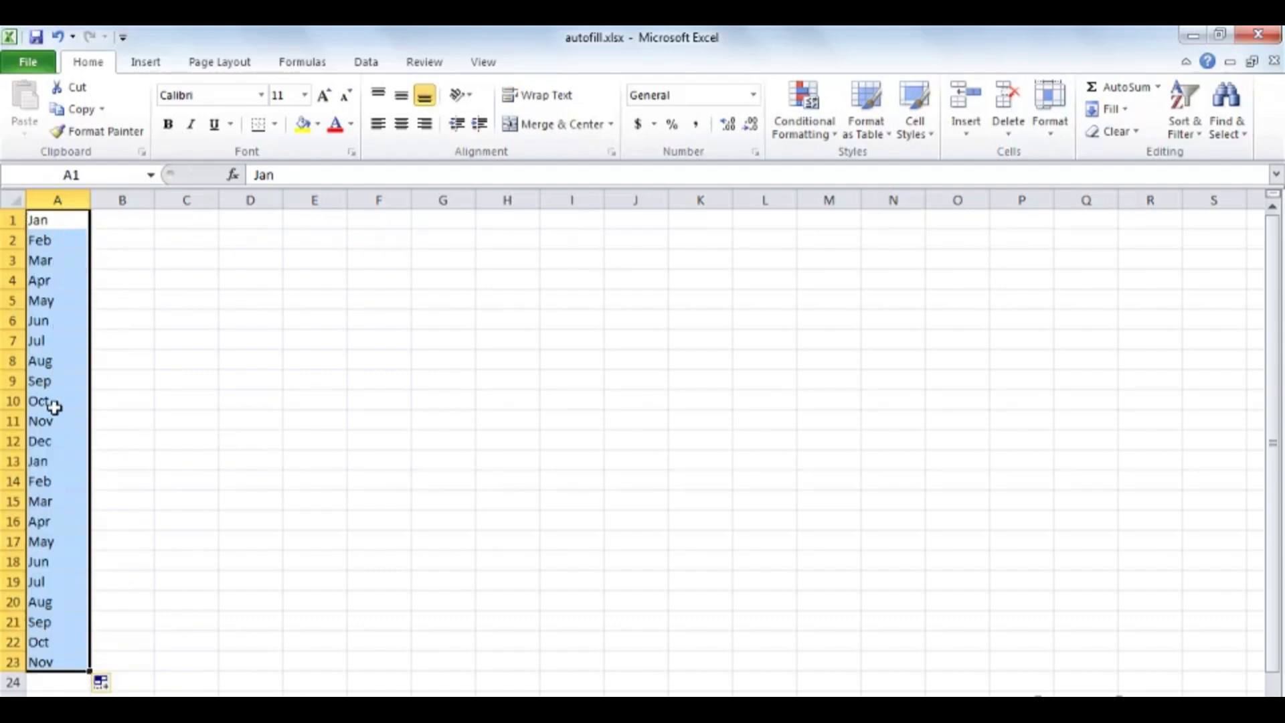
click(52, 441)
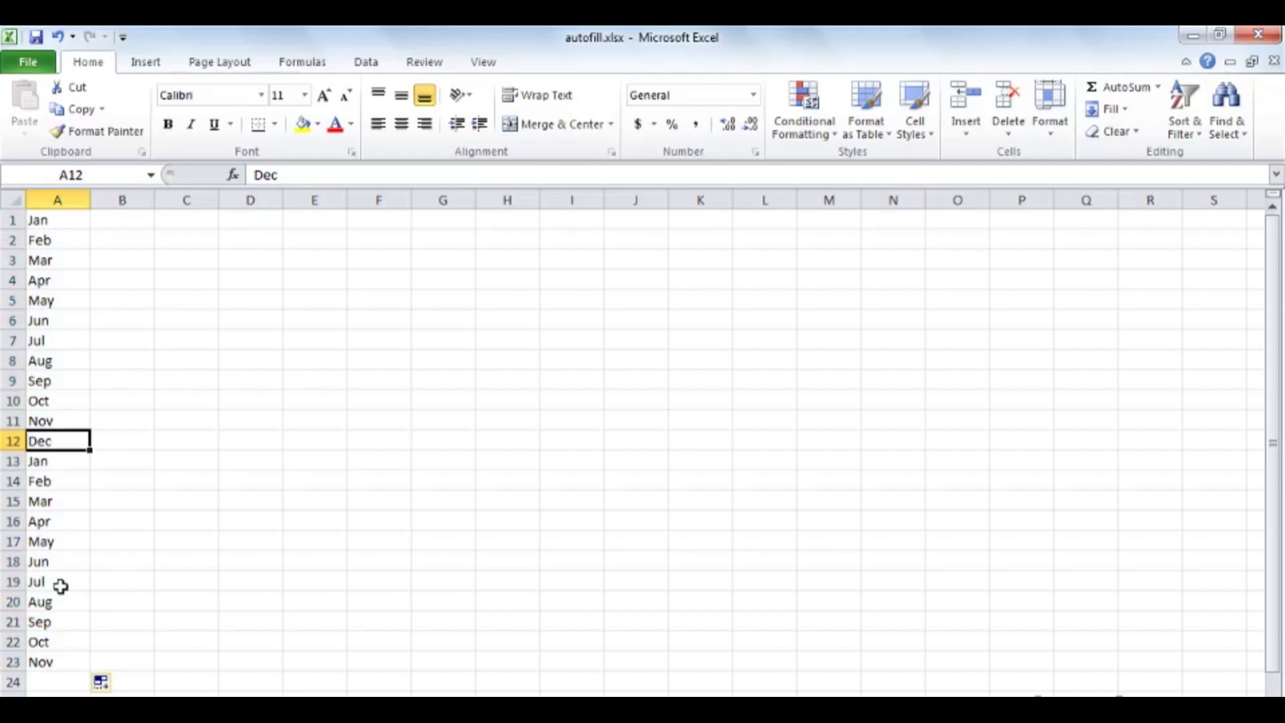
Step: Enter Monday in B1, AutoFill the weekdays down to B23 and widen column B to fit the names
click(126, 218)
text(Monday)
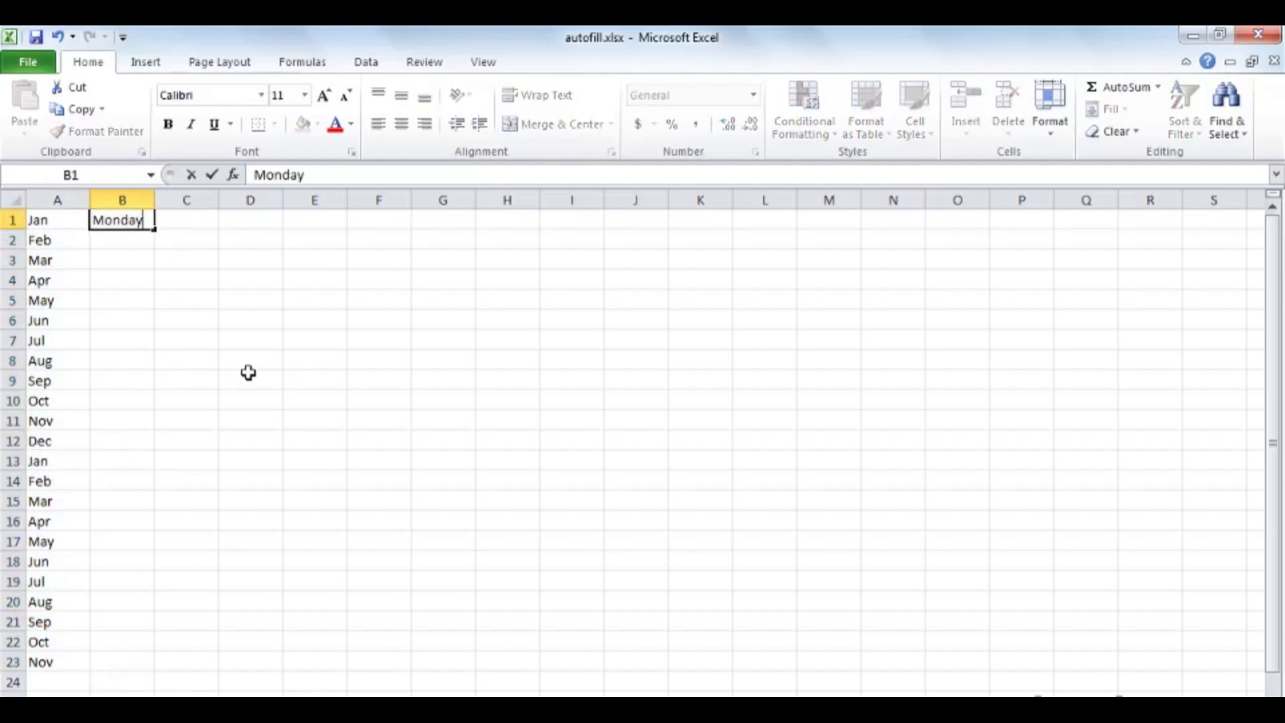
key(ctrl+Return)
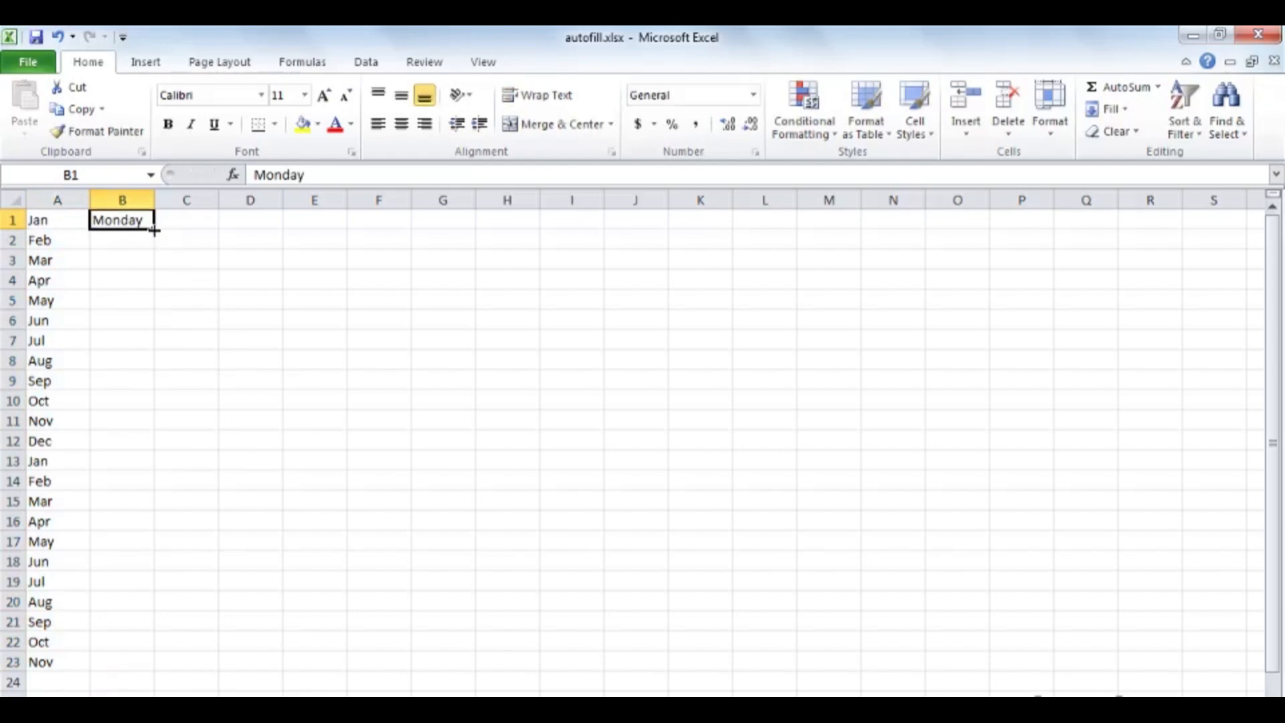
drag(154, 229, 155, 672)
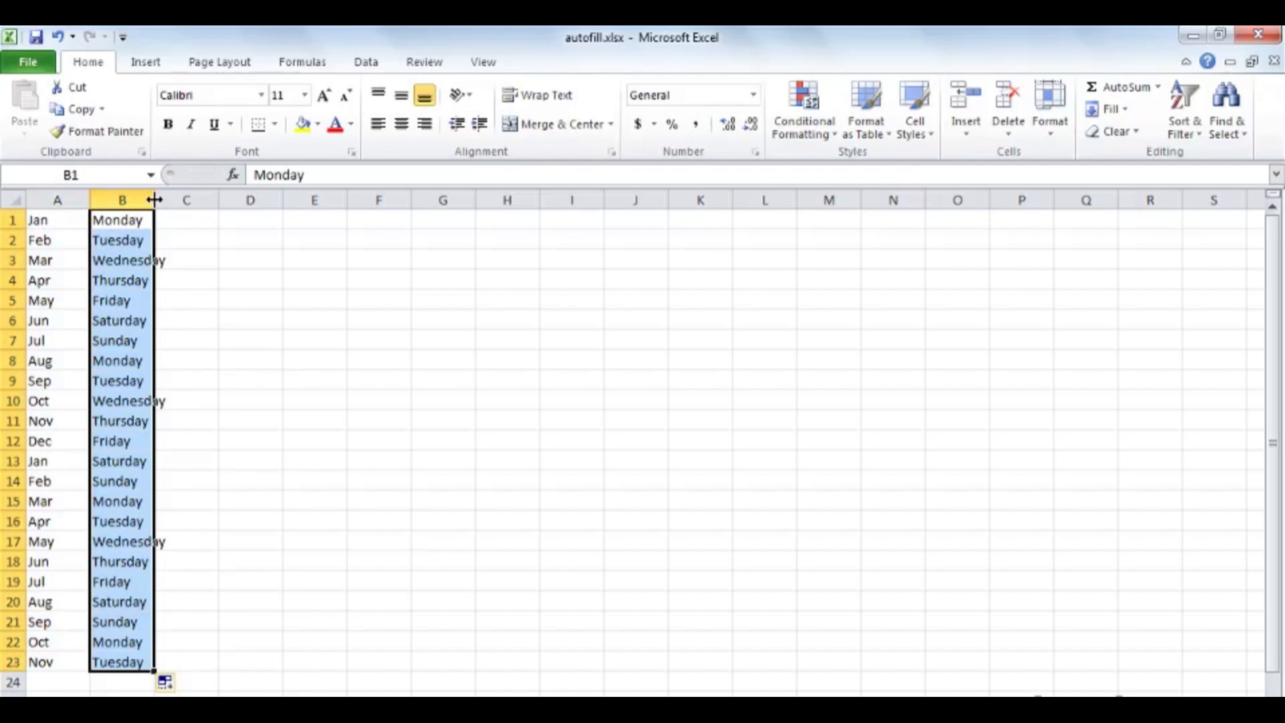
drag(154, 200, 188, 200)
Step: Enter Mon in C1 and AutoFill the abbreviated weekdays down to C23
click(248, 226)
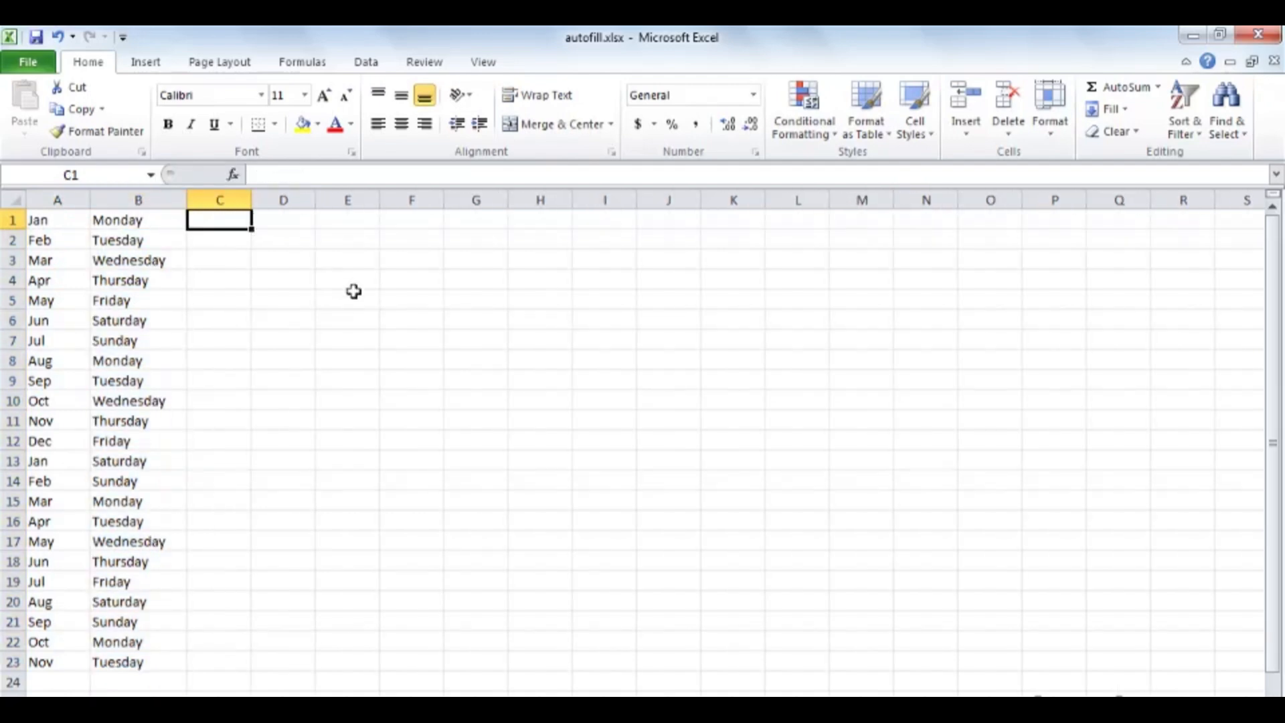
text(Mon)
key(ctrl+Return)
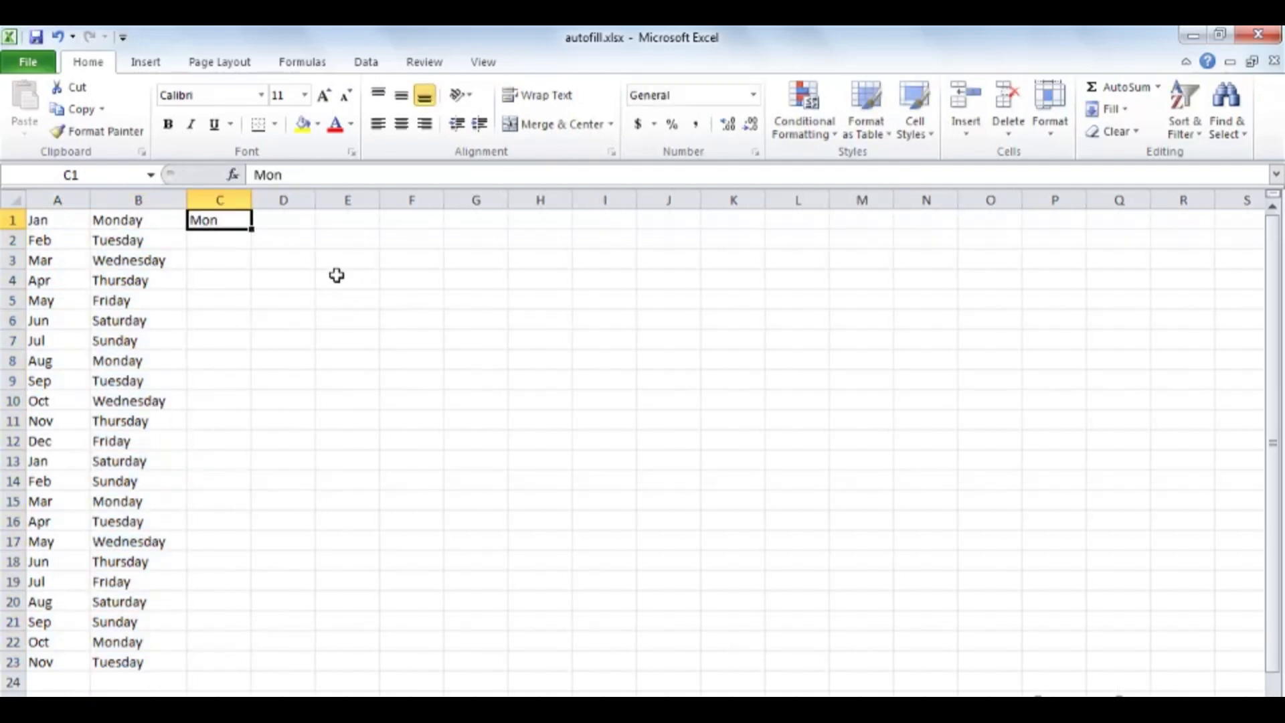
drag(252, 230, 225, 664)
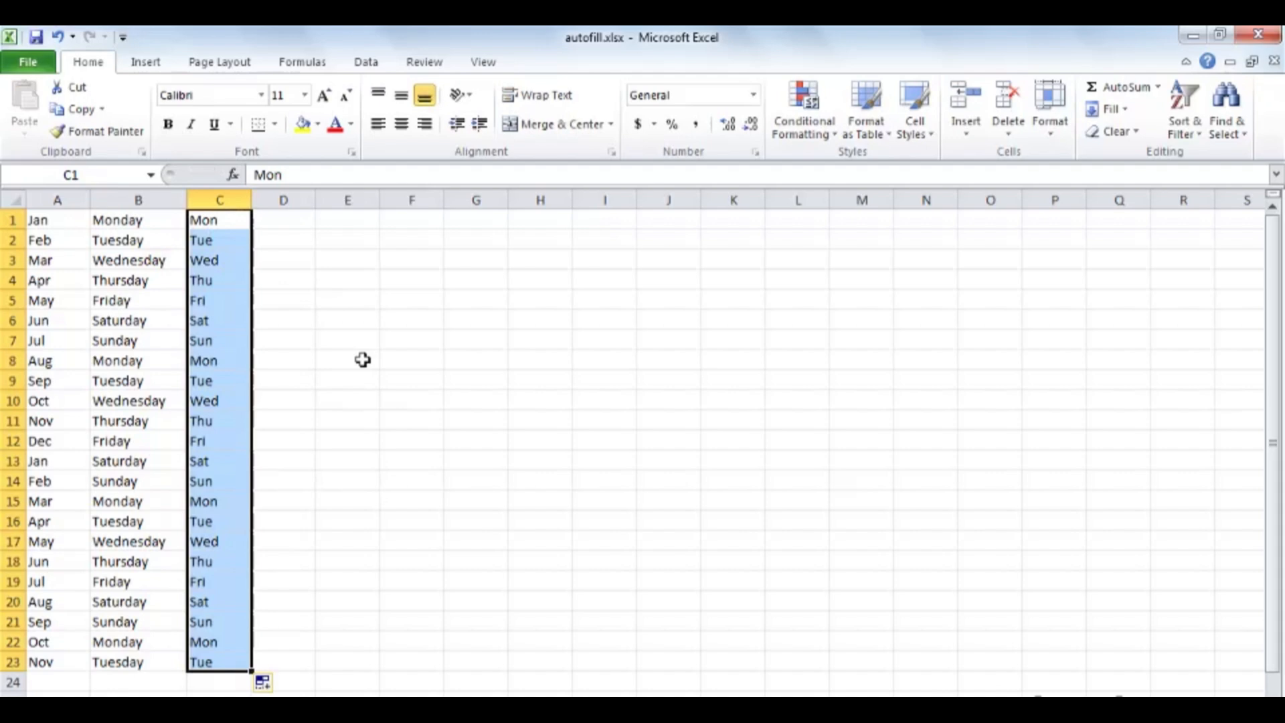
Step: Enter 1 in E1 and AutoFill it down to E18 as a repeated value
click(346, 222)
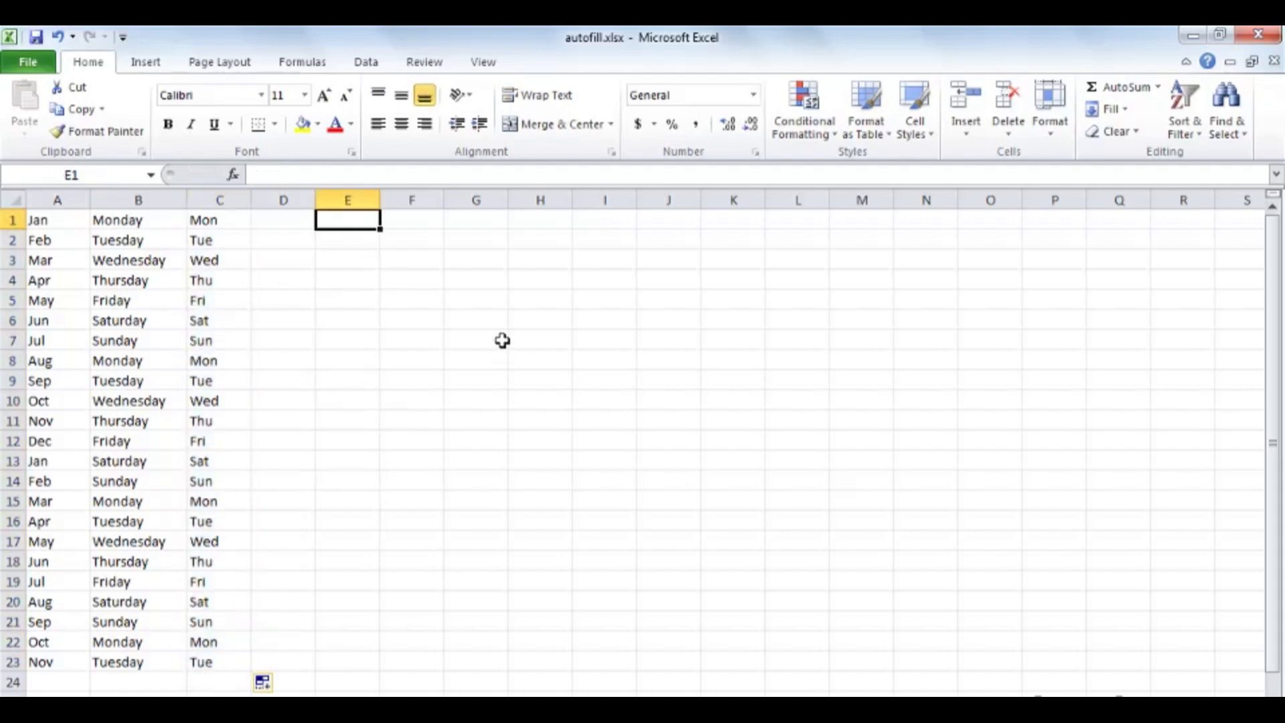
text(1)
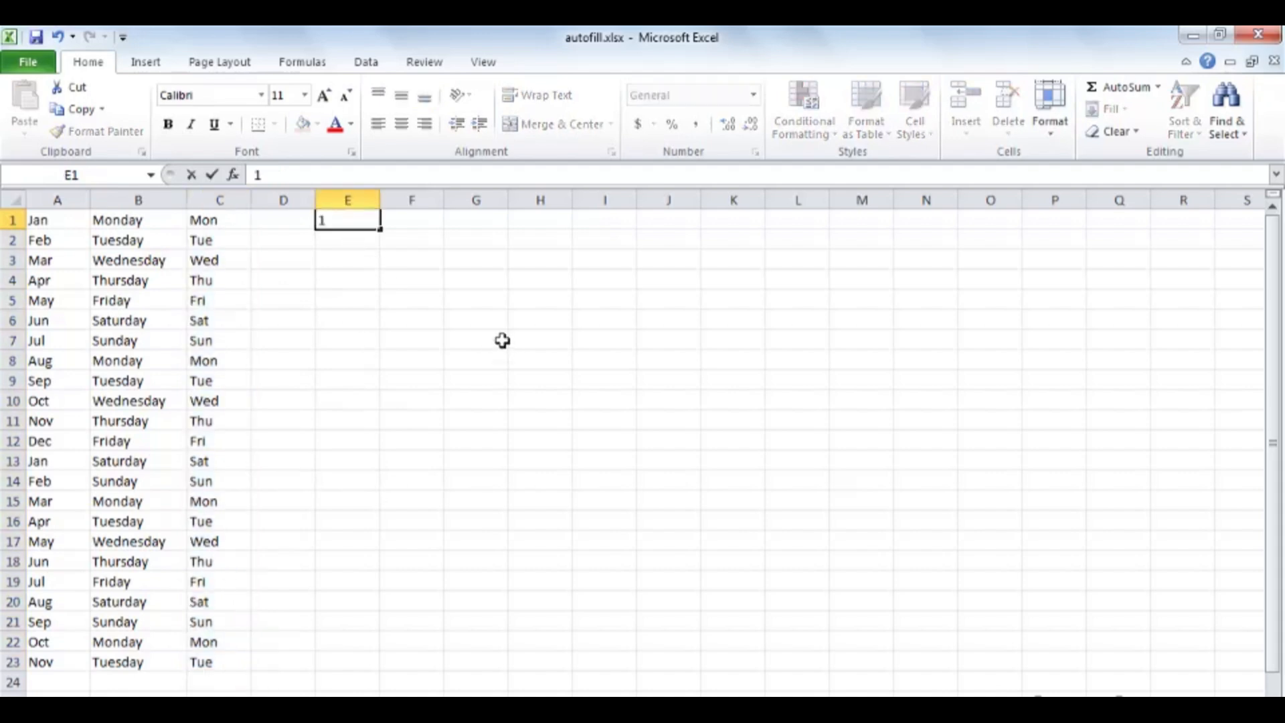
key(ctrl+Return)
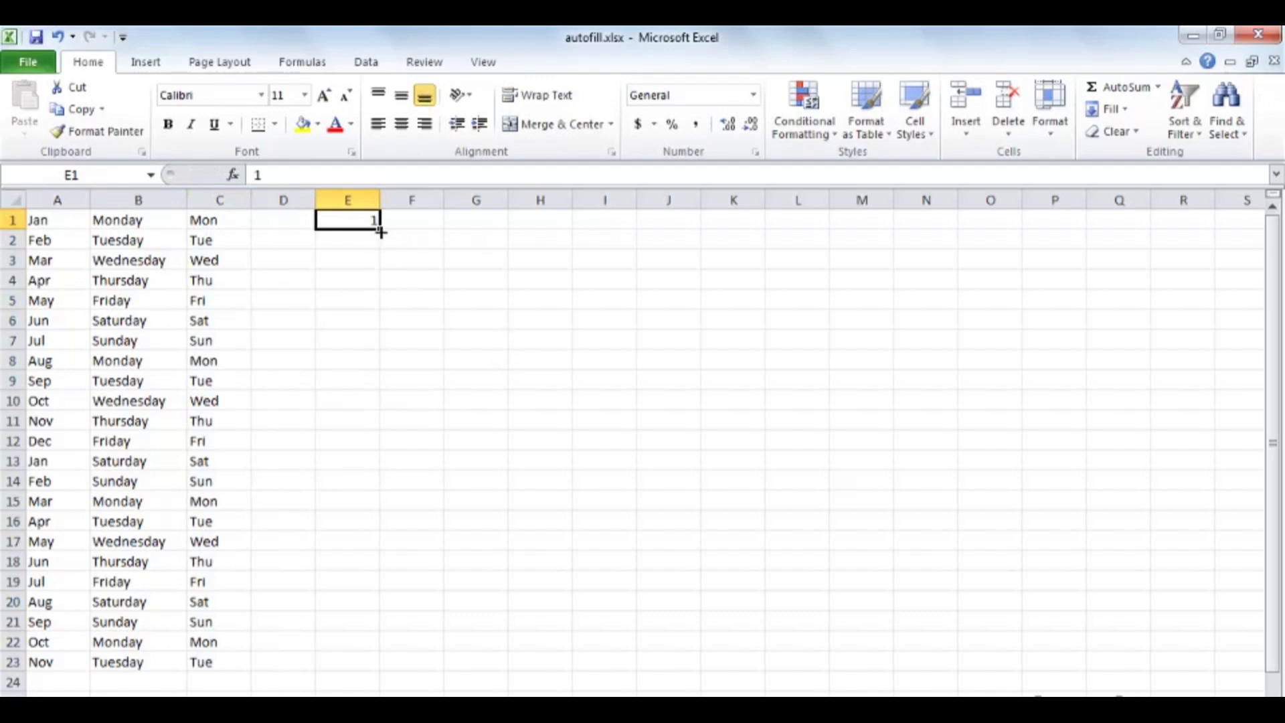
drag(380, 229, 378, 562)
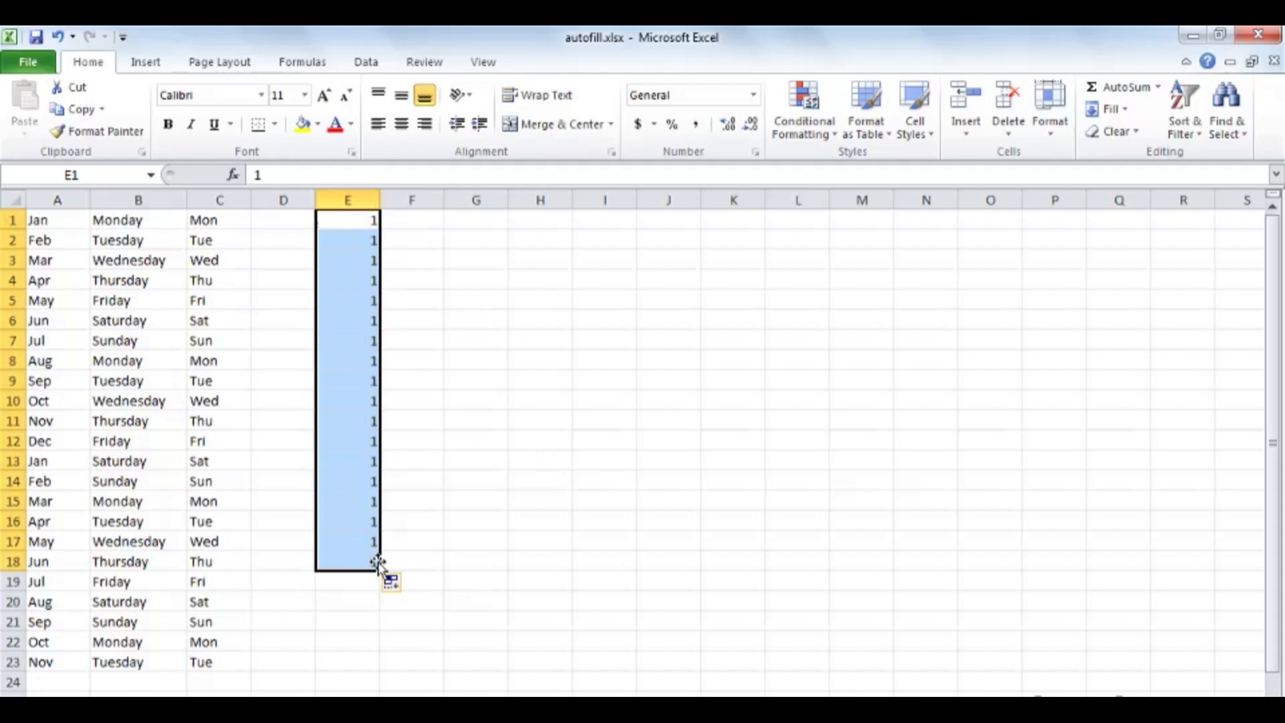
Step: Enter 1 in F1 and fill an incremented series down to 18 in F18
click(424, 219)
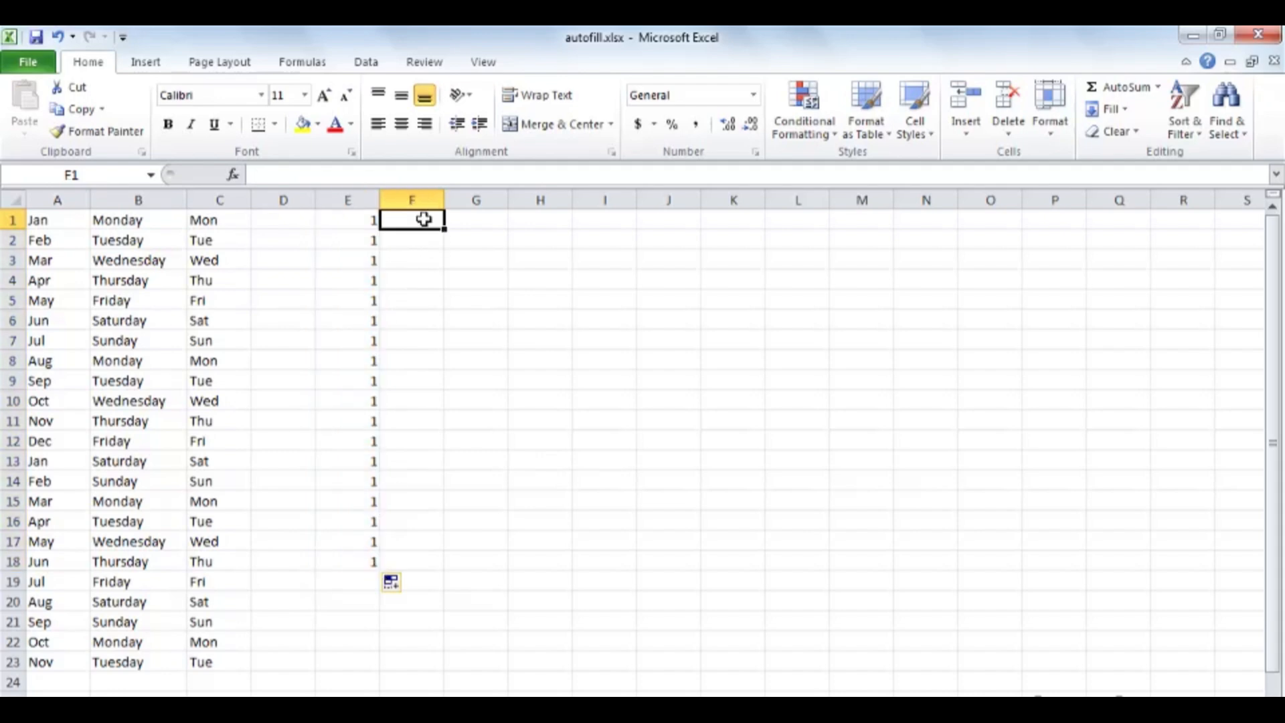
text(1)
key(ctrl+Return)
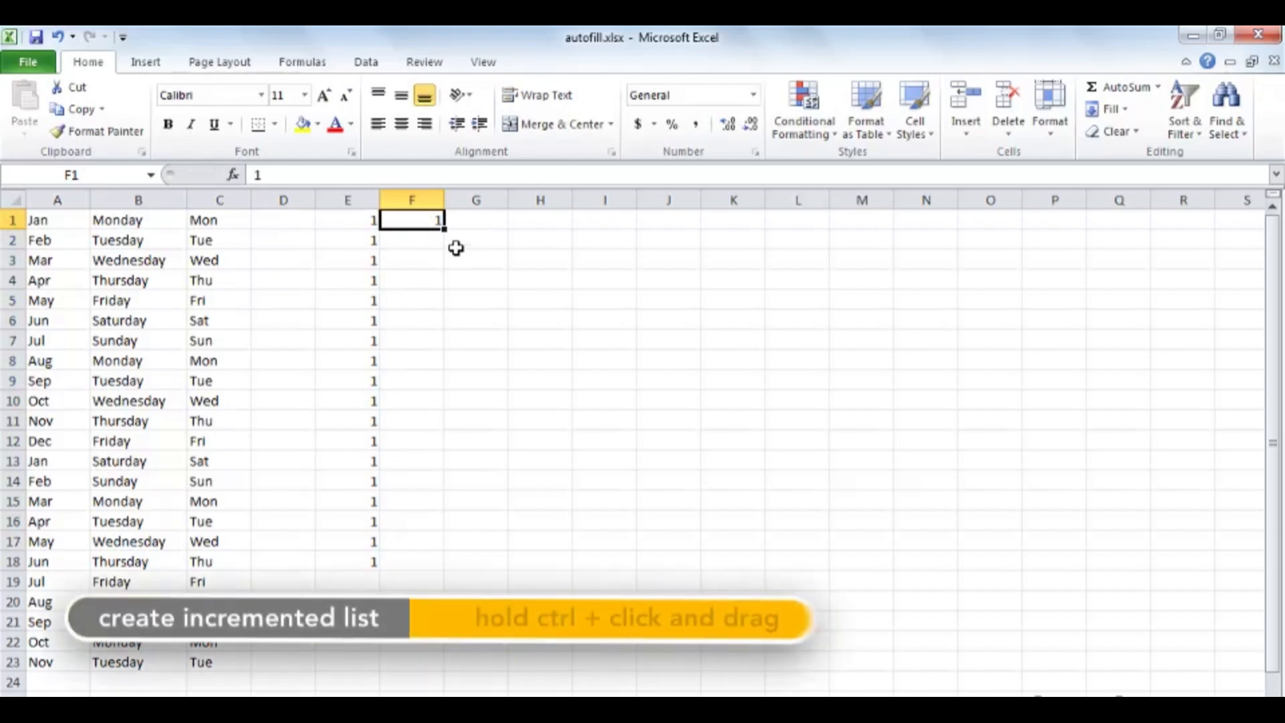
drag(444, 229, 433, 564)
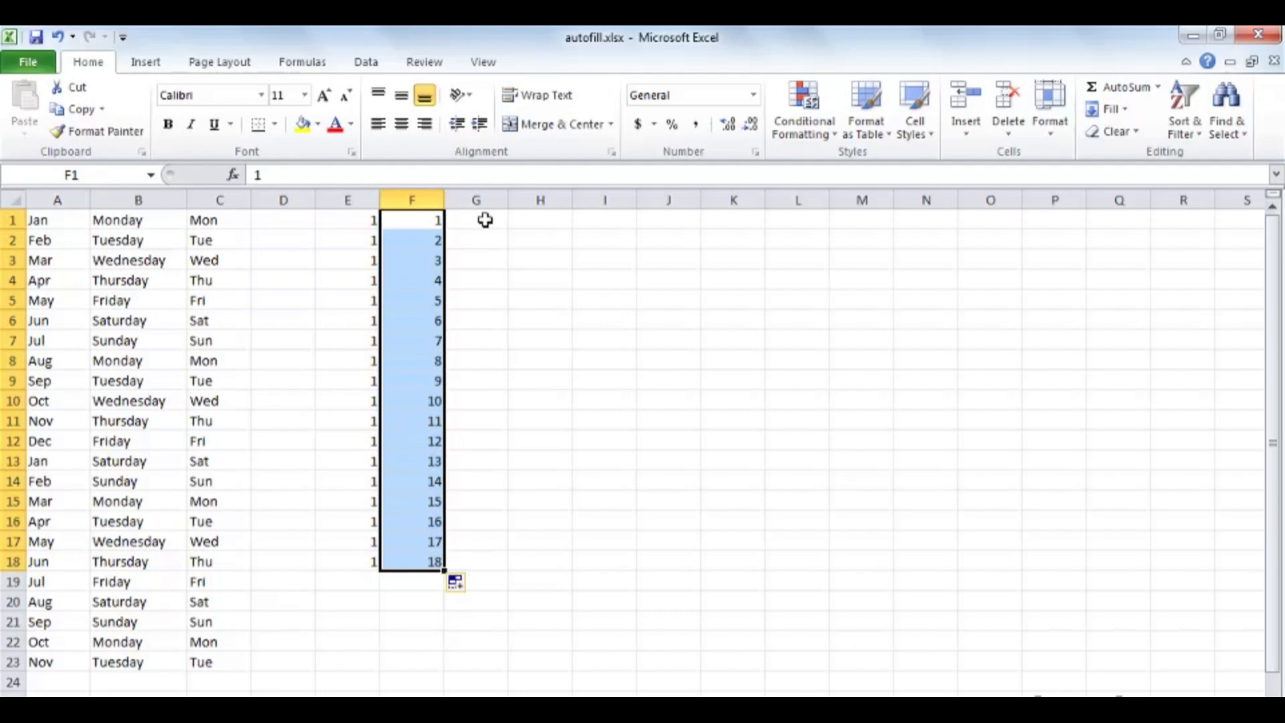
Step: Enter 10 in H1 and 20 in H2, and extend both cells as a series down to 200 in H20
click(529, 215)
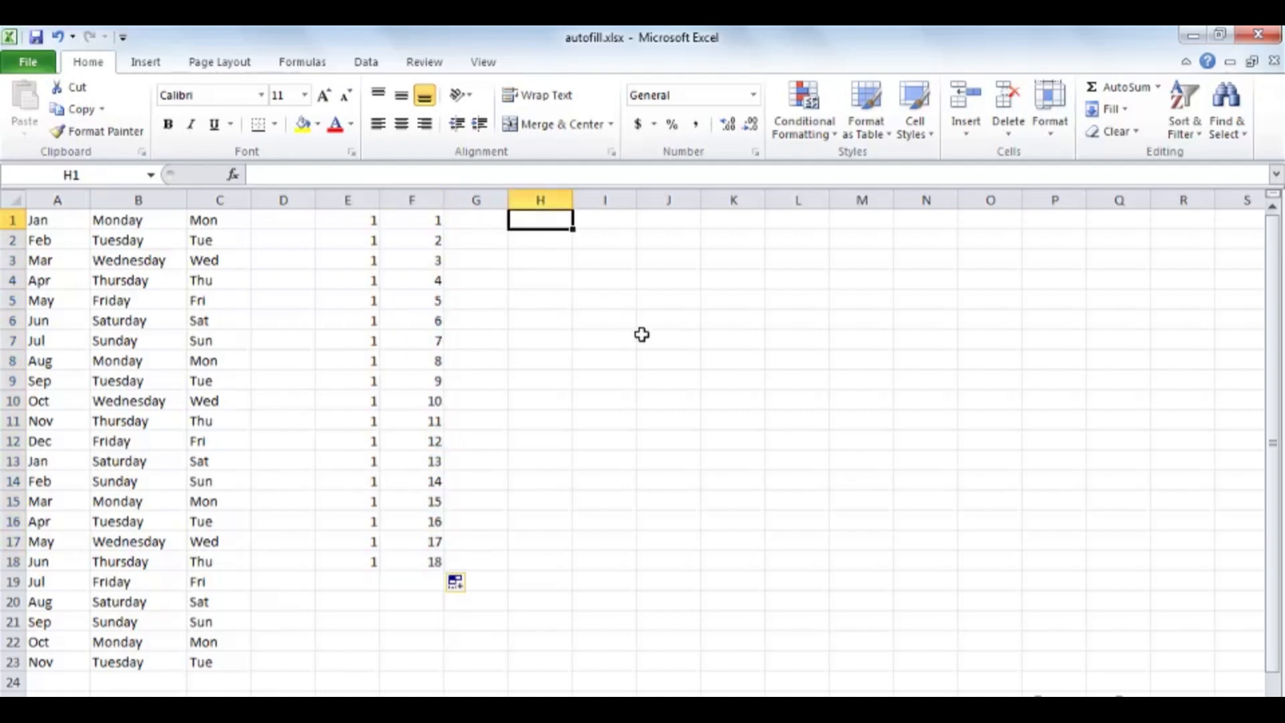
text(10)
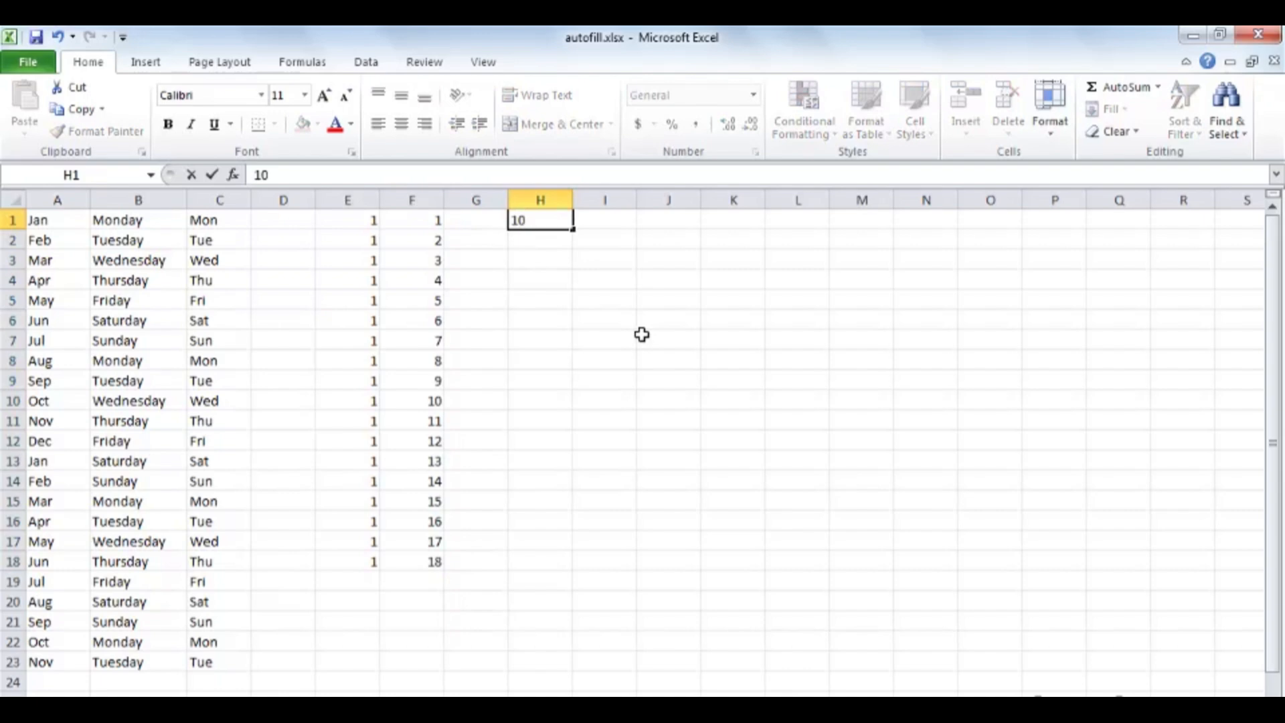
key(Return)
text(20)
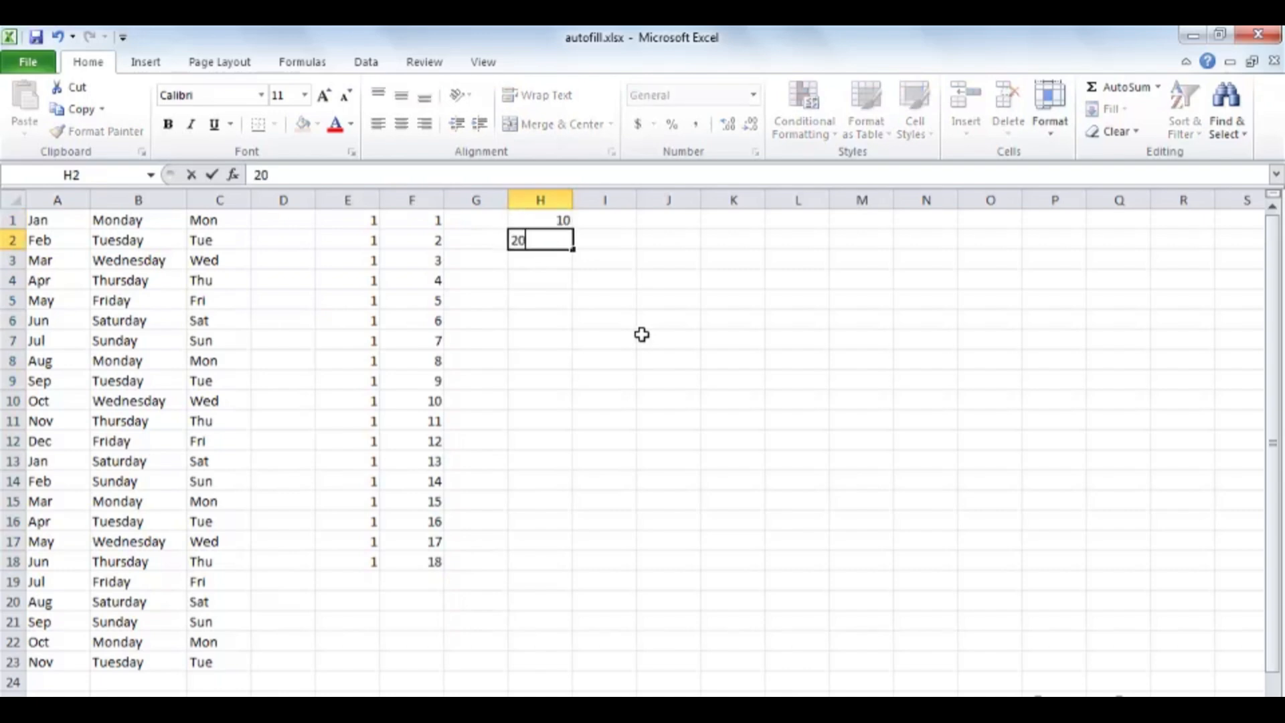
key(Return)
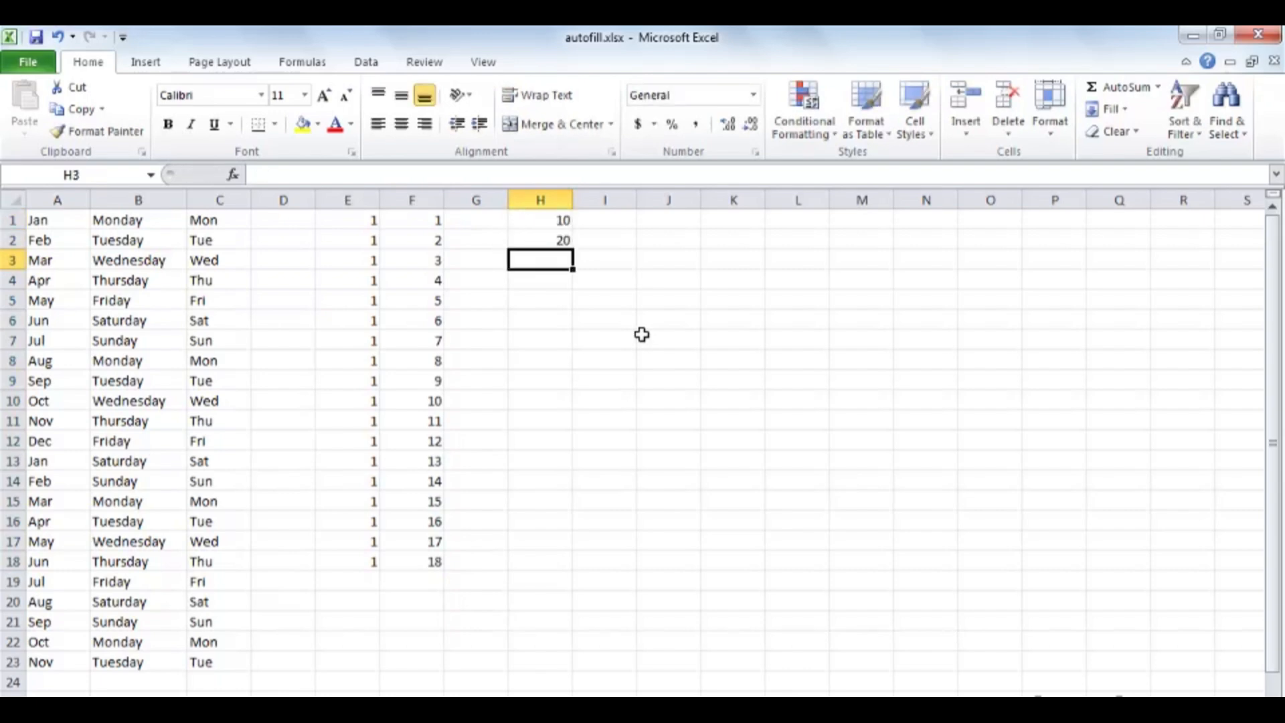
drag(539, 219, 539, 234)
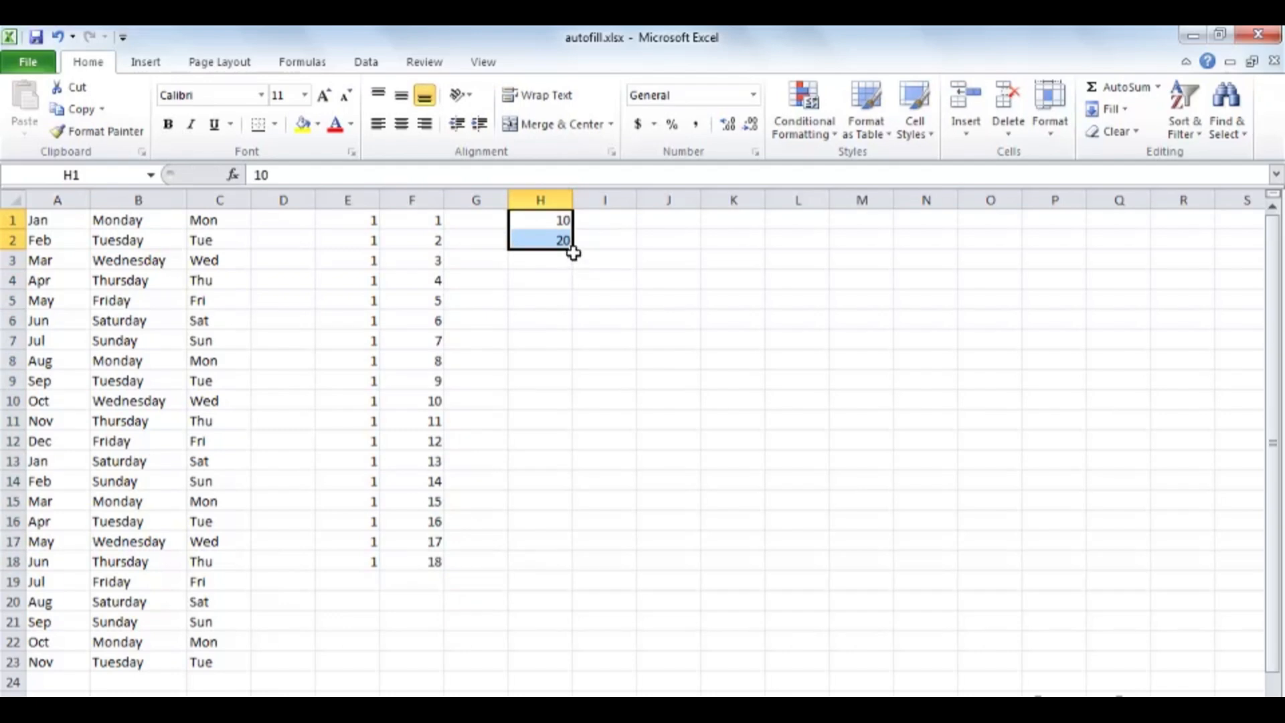
drag(573, 250, 562, 613)
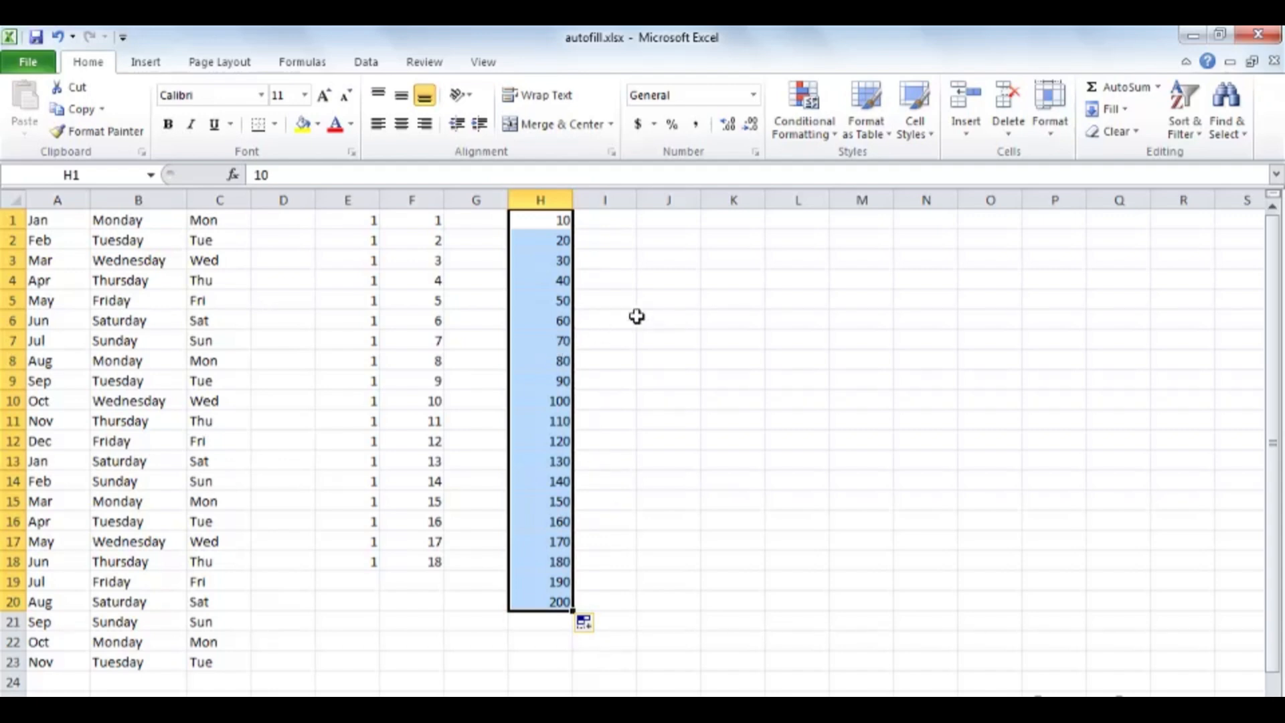
Step: Open the Custom Lists editor from the advanced Excel Options for sorts and fill sequences
click(42, 64)
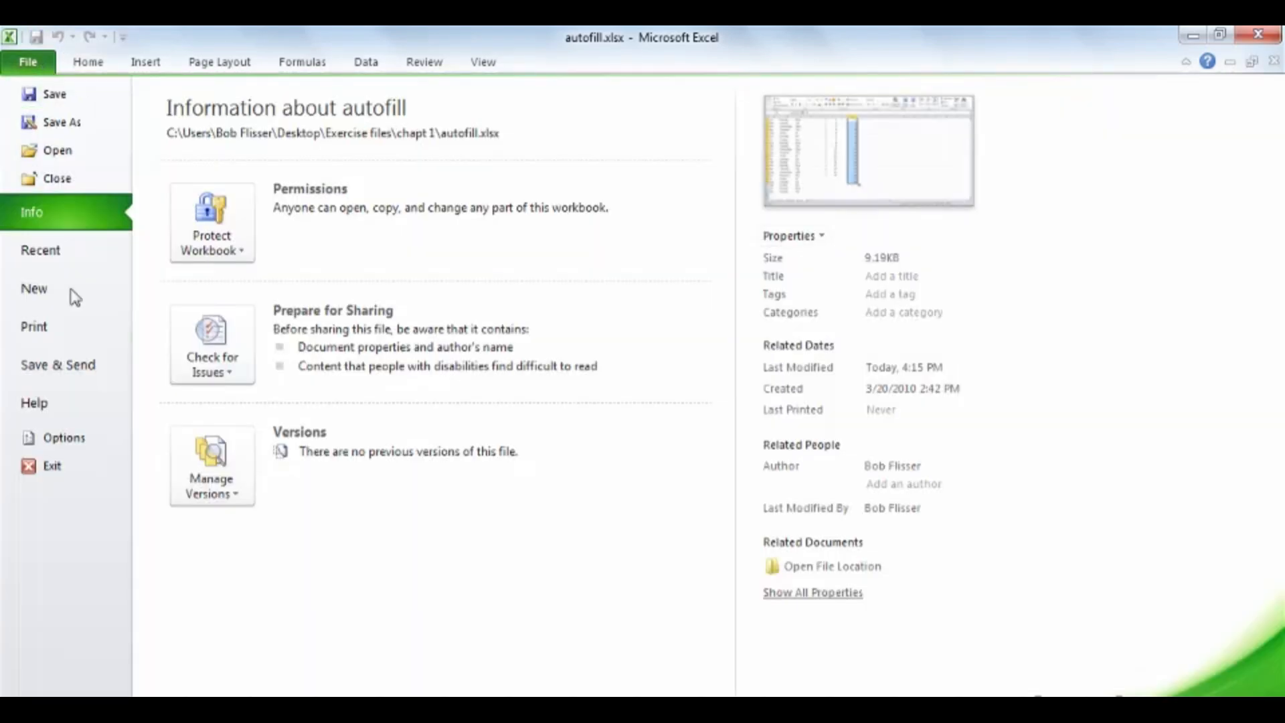
click(82, 446)
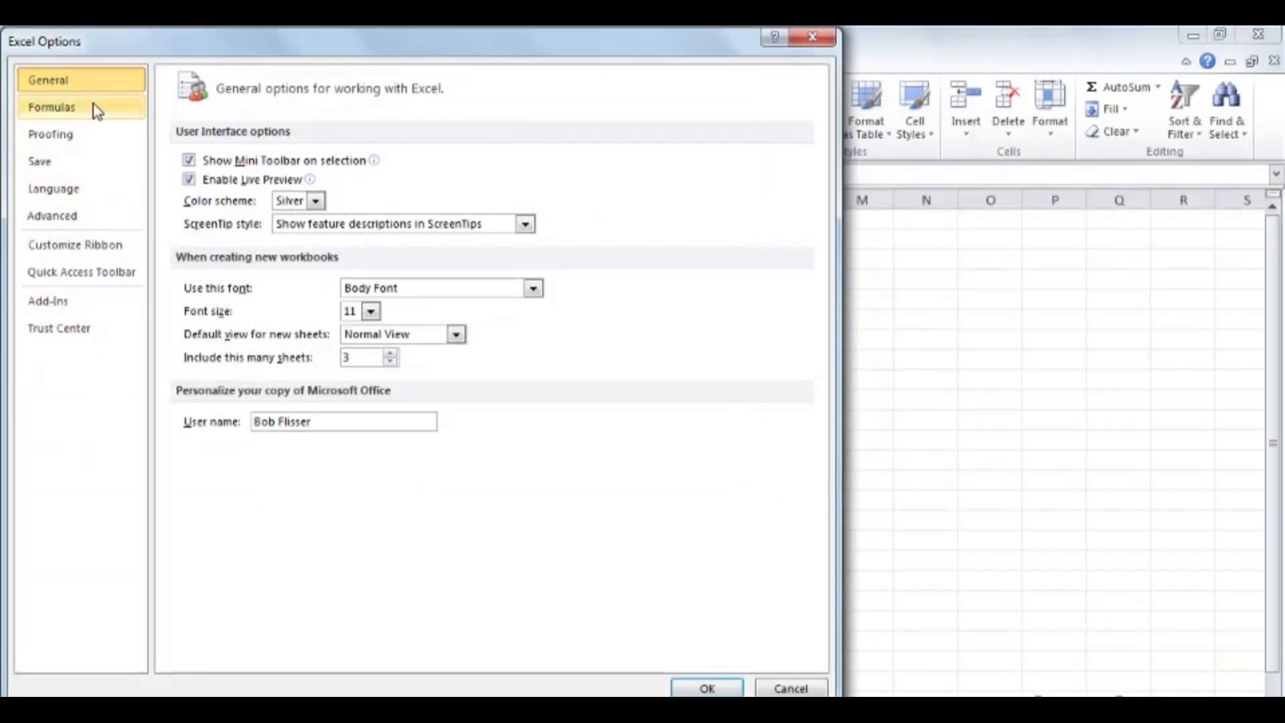
click(79, 220)
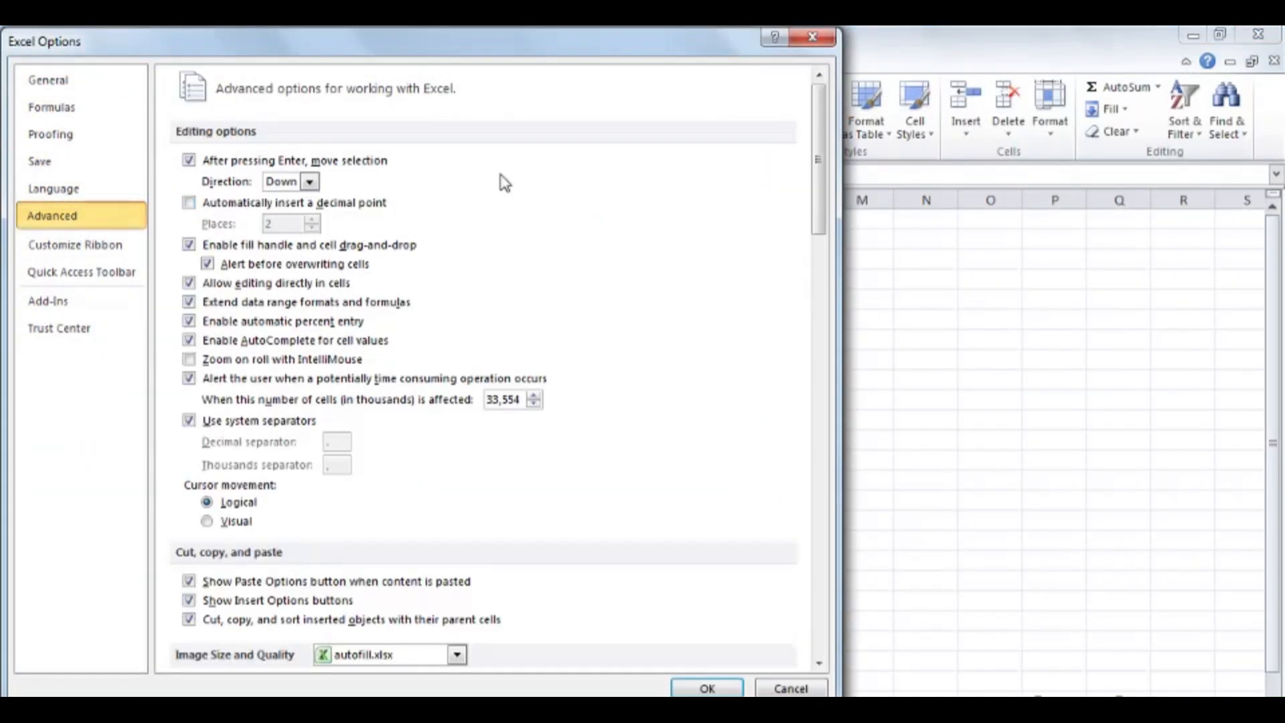
drag(822, 188, 827, 611)
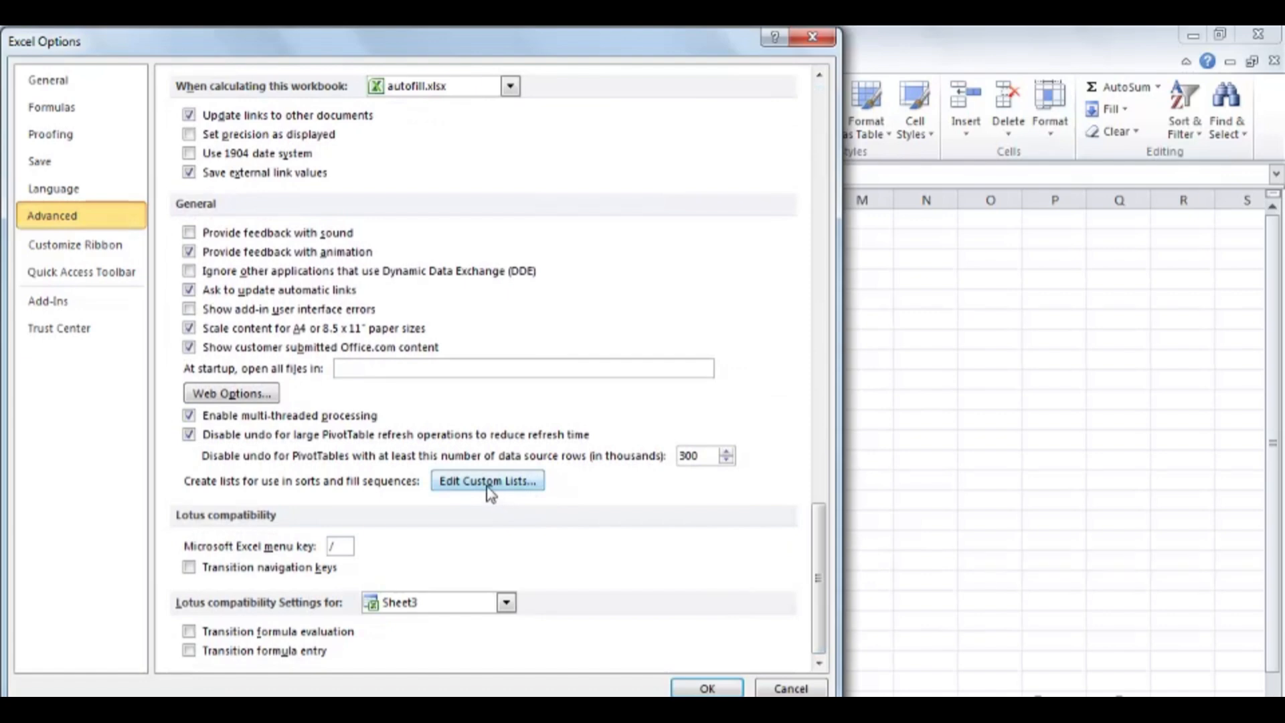
click(525, 480)
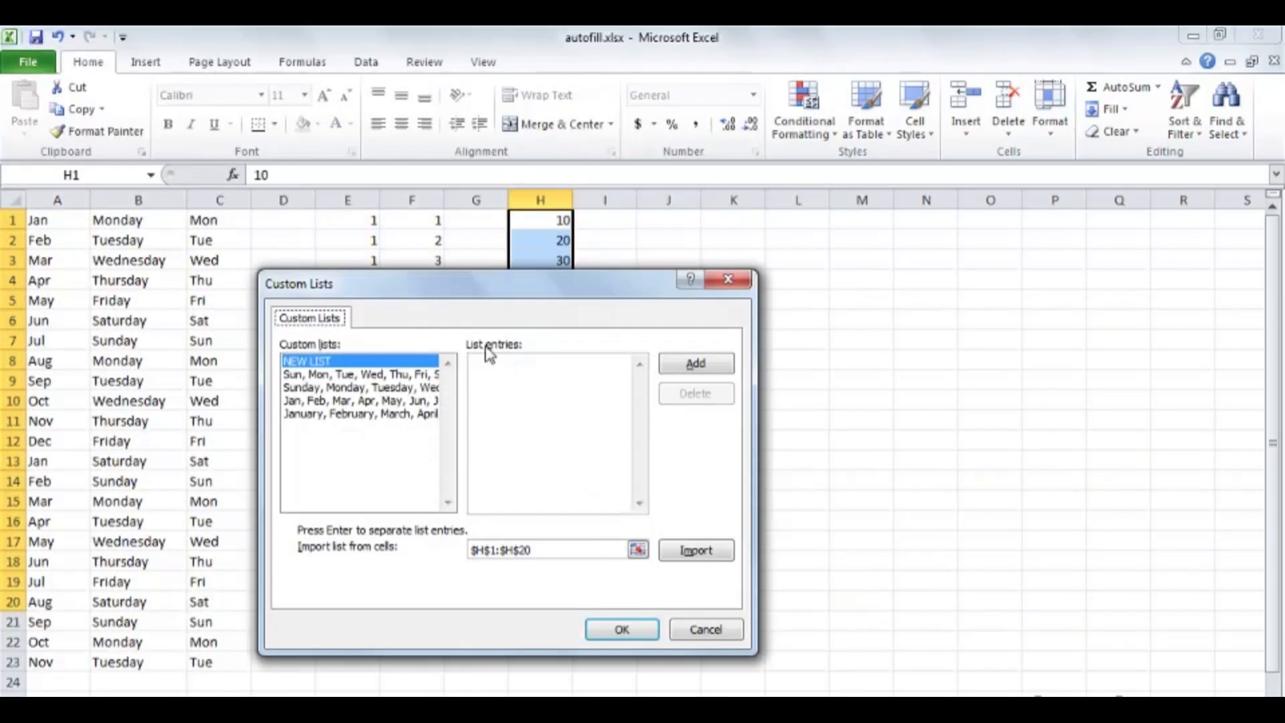
Step: Enter New England, Mid-Atlantic, Southeast, Midwest, Southwest and Pacific as separate entries of a new custom list
click(547, 388)
text(New E)
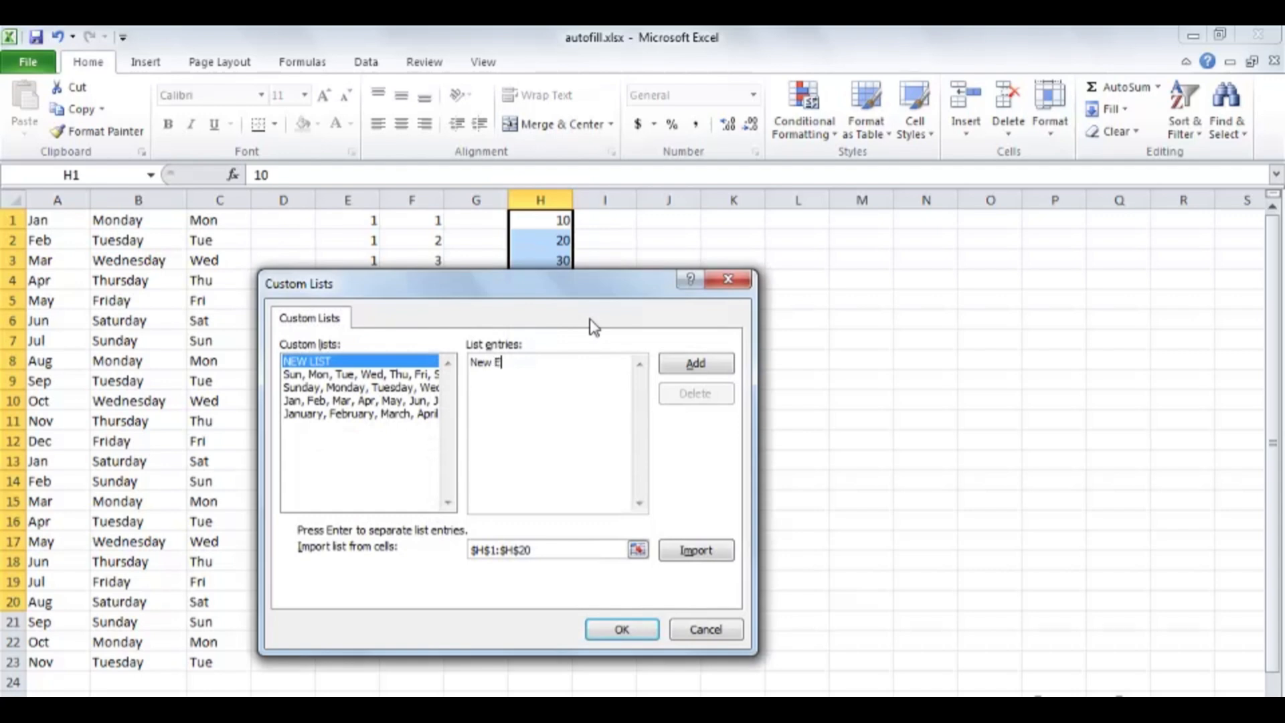
text(ngland)
key(Return)
text(Mid-Atlantic)
key(Return)
text(Southeast)
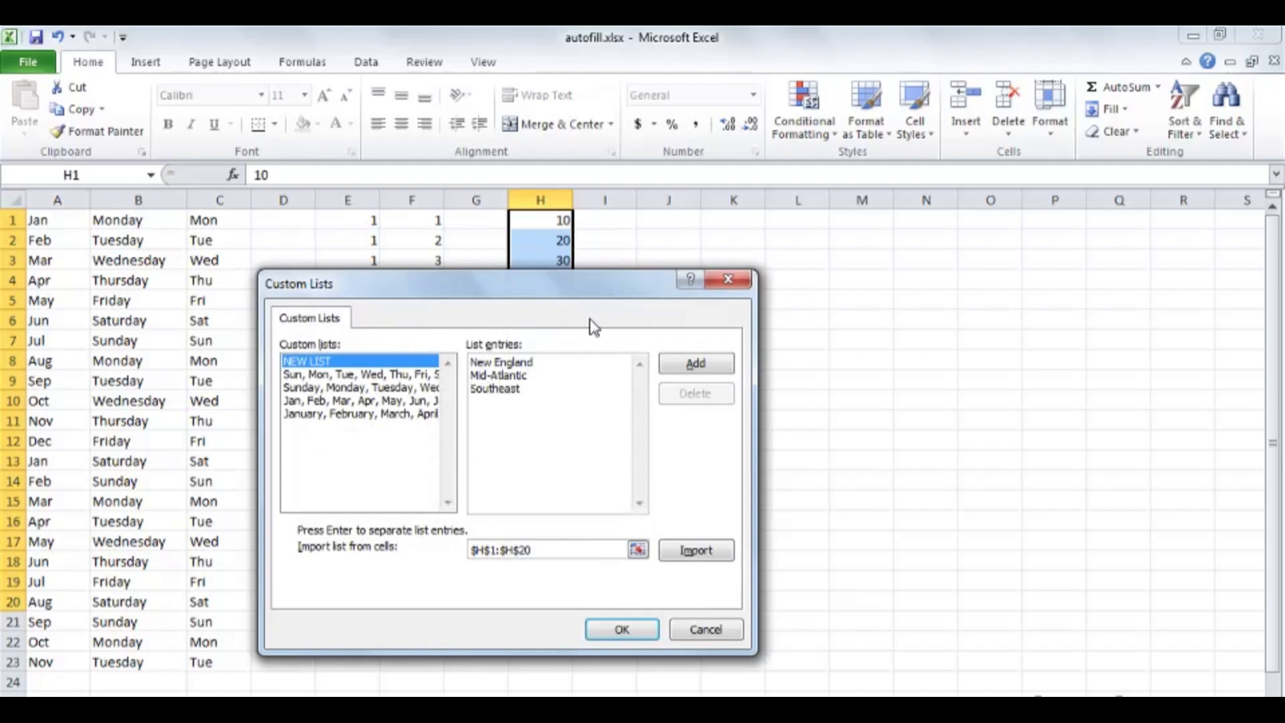
key(Return)
text(Midwe)
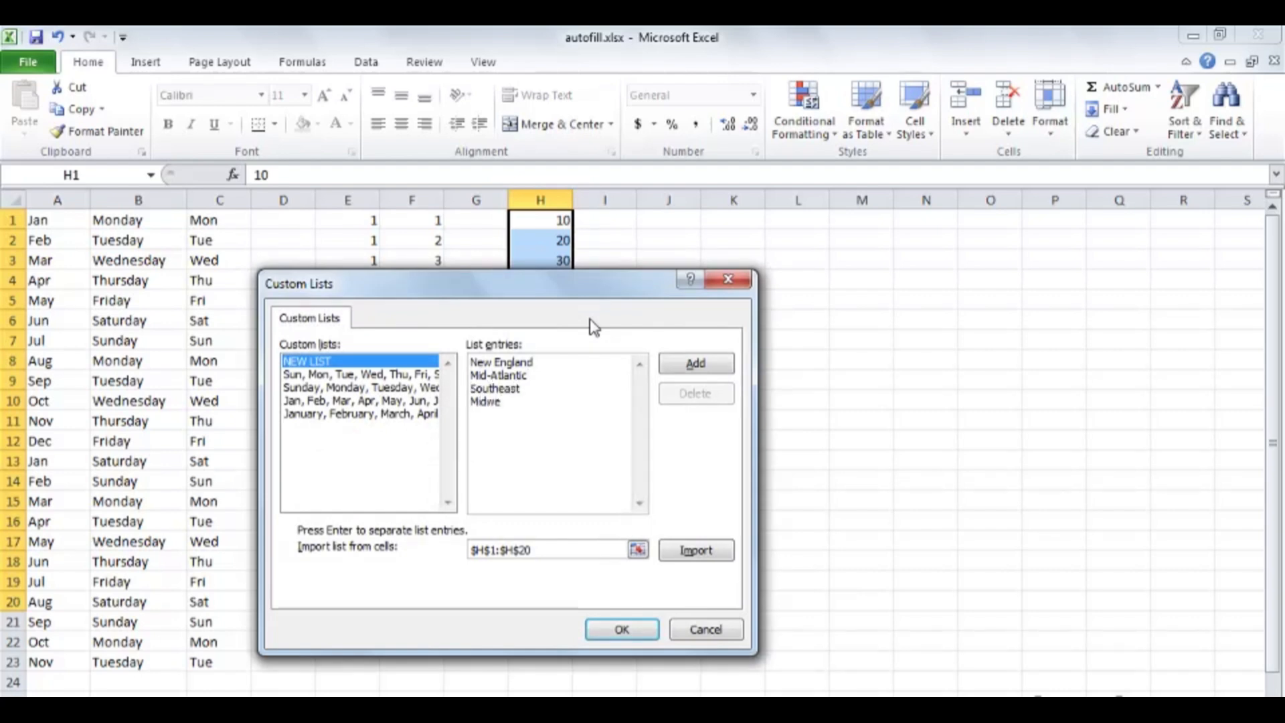
text(st Southwest )
text(Pacific)
Step: Add the region entries as a custom list and accept the Custom Lists and Excel Options dialogs
click(690, 363)
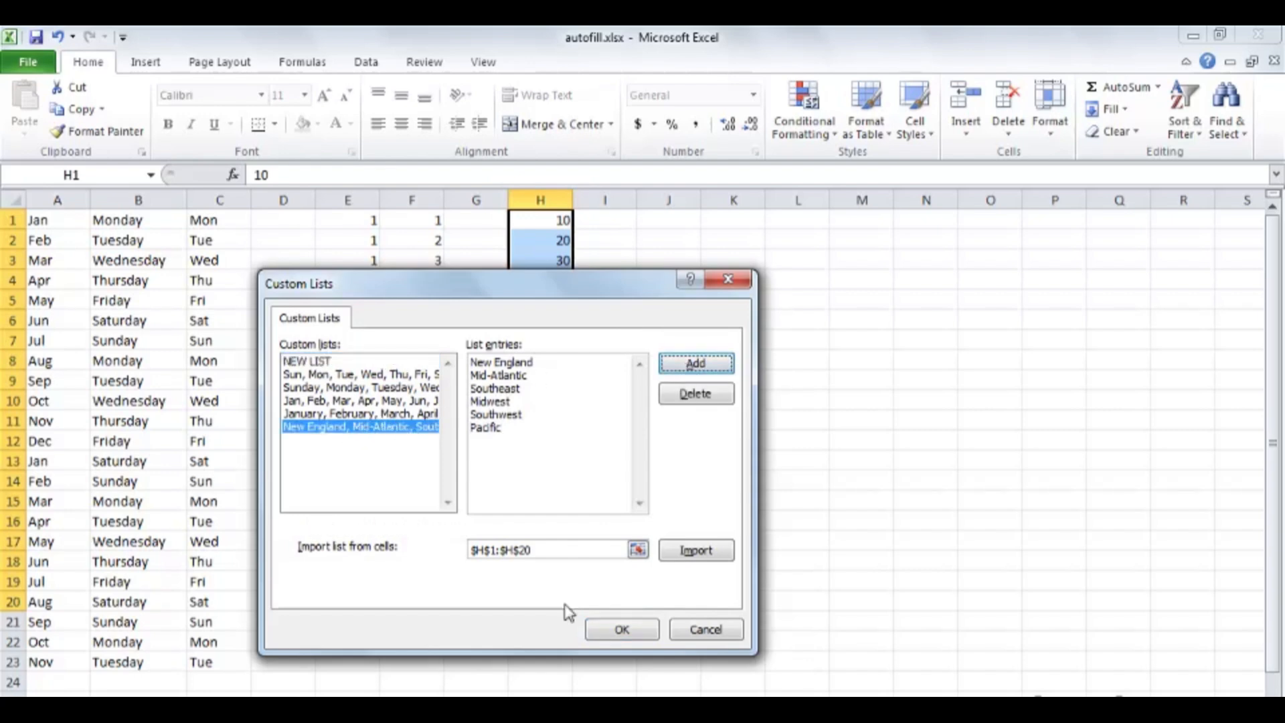
click(622, 631)
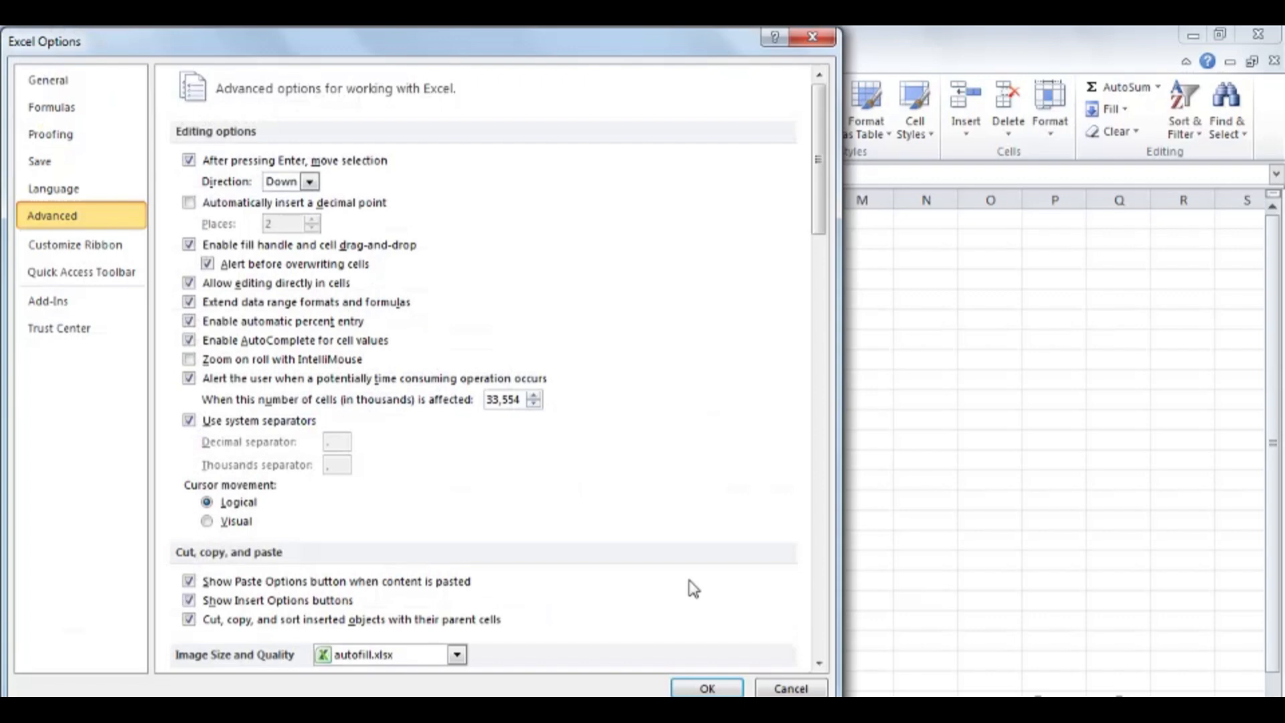
click(706, 683)
Step: Enter New England in K1 and AutoFill the regions down to K21, with column K widened to fit
click(746, 220)
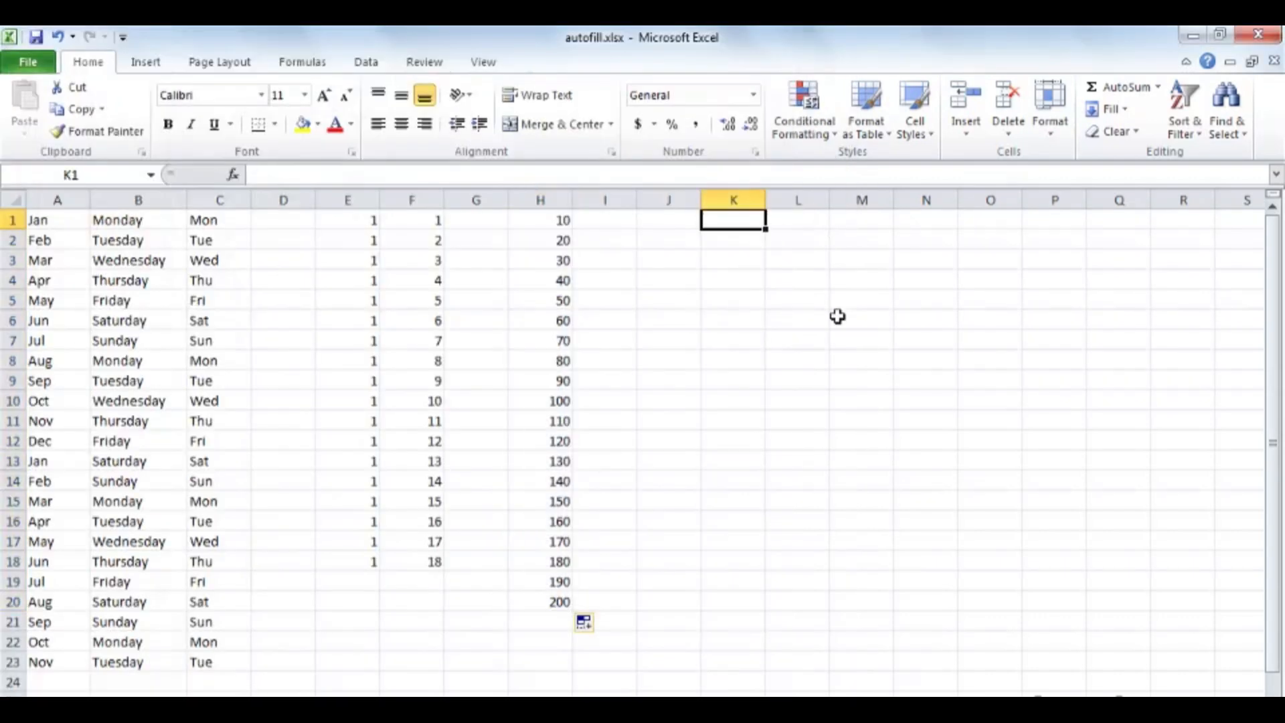
text(New England)
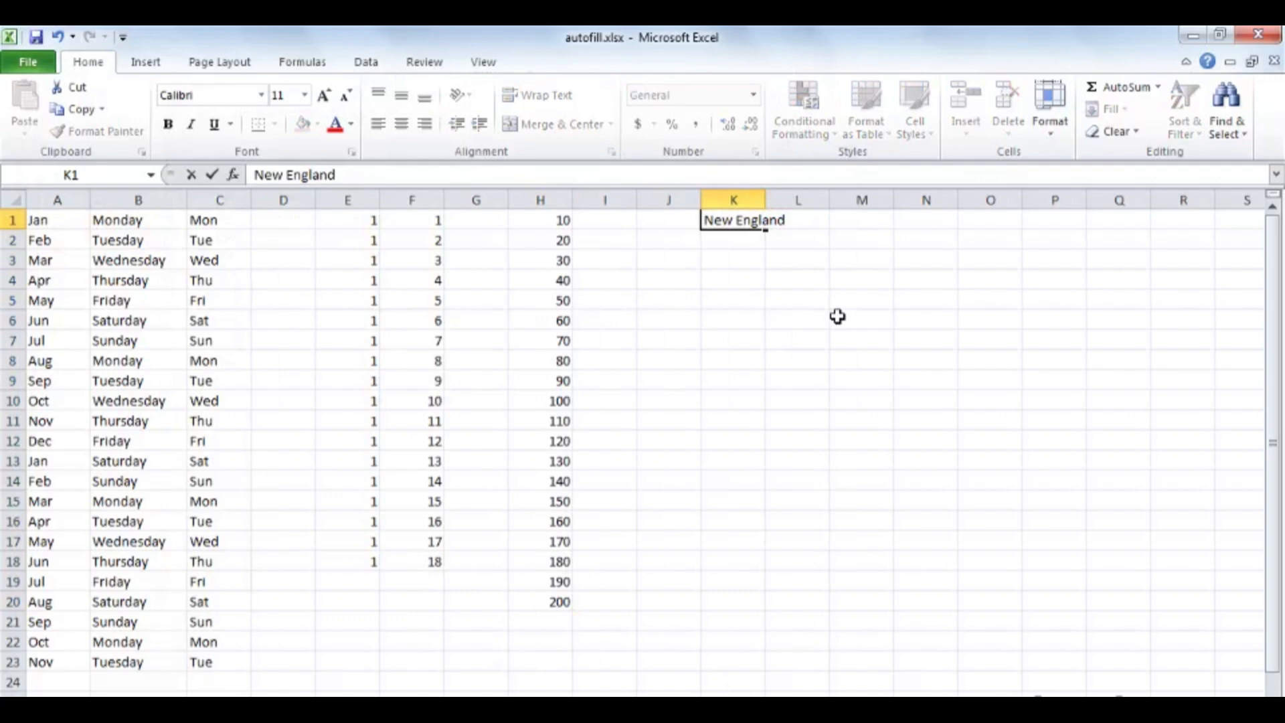
key(ctrl+Return)
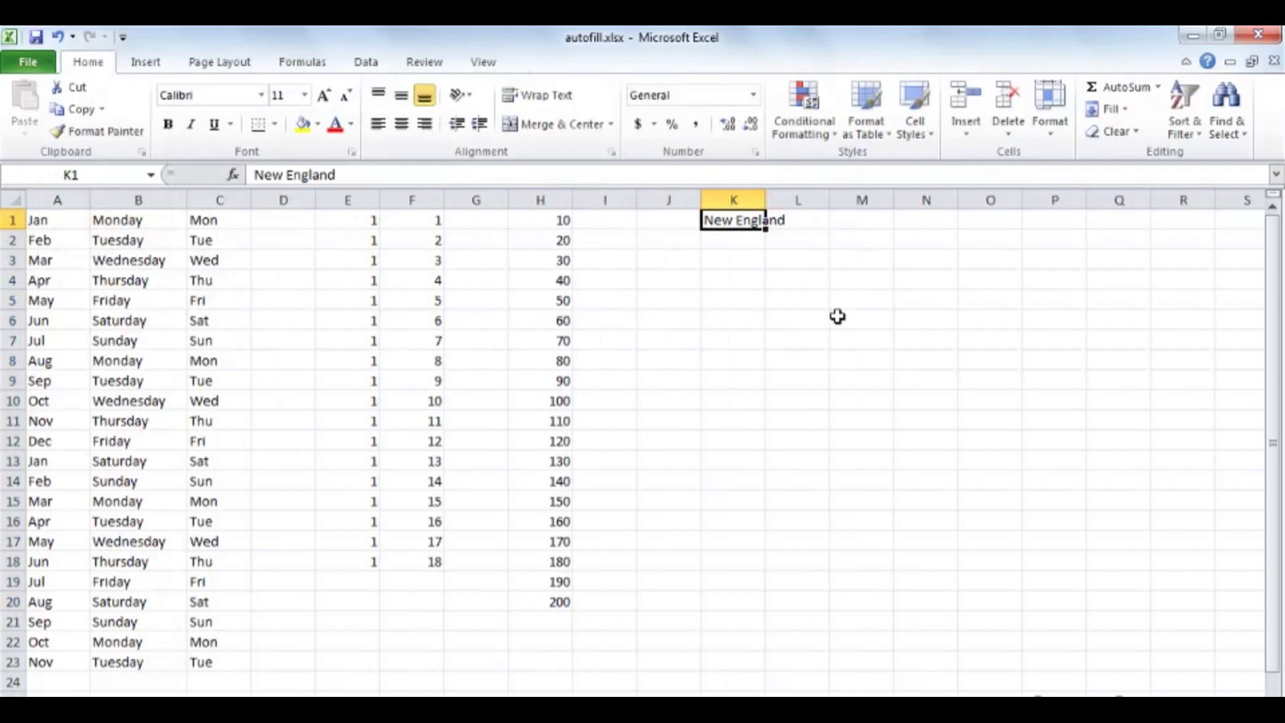
drag(764, 200, 838, 626)
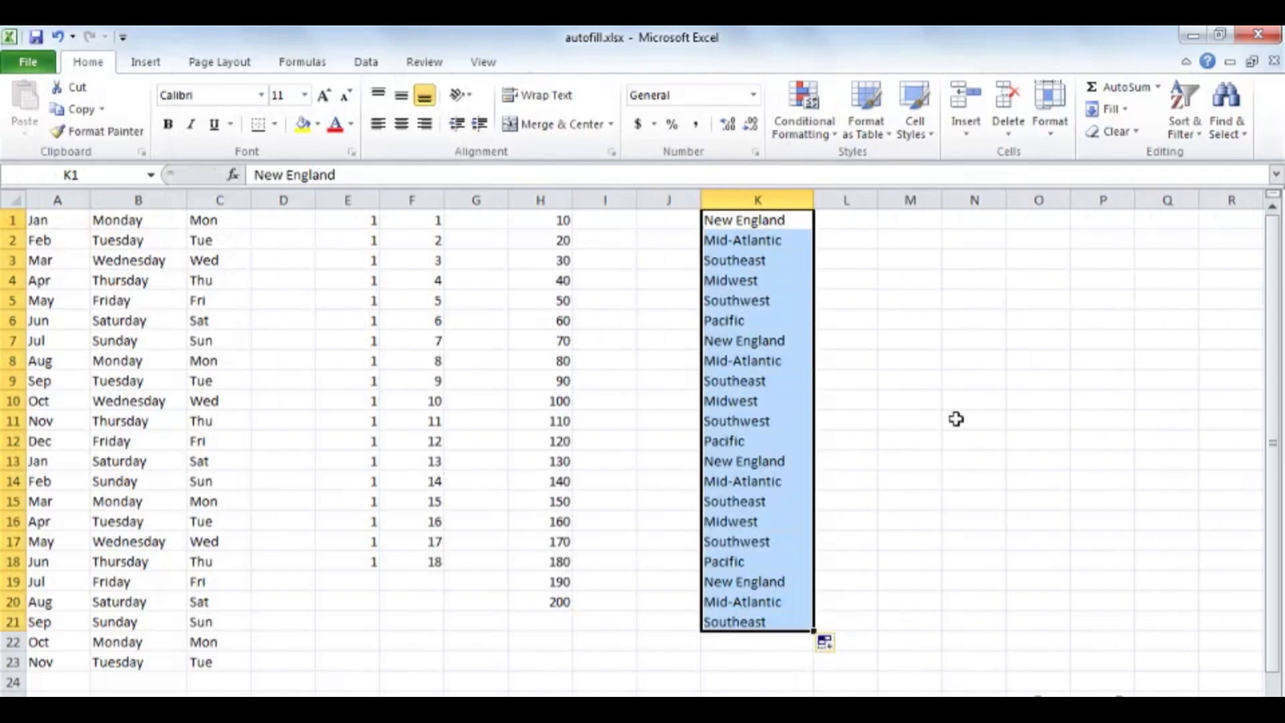
Step: Enter Pacific in M1 and AutoFill the custom region list down to M18
click(907, 221)
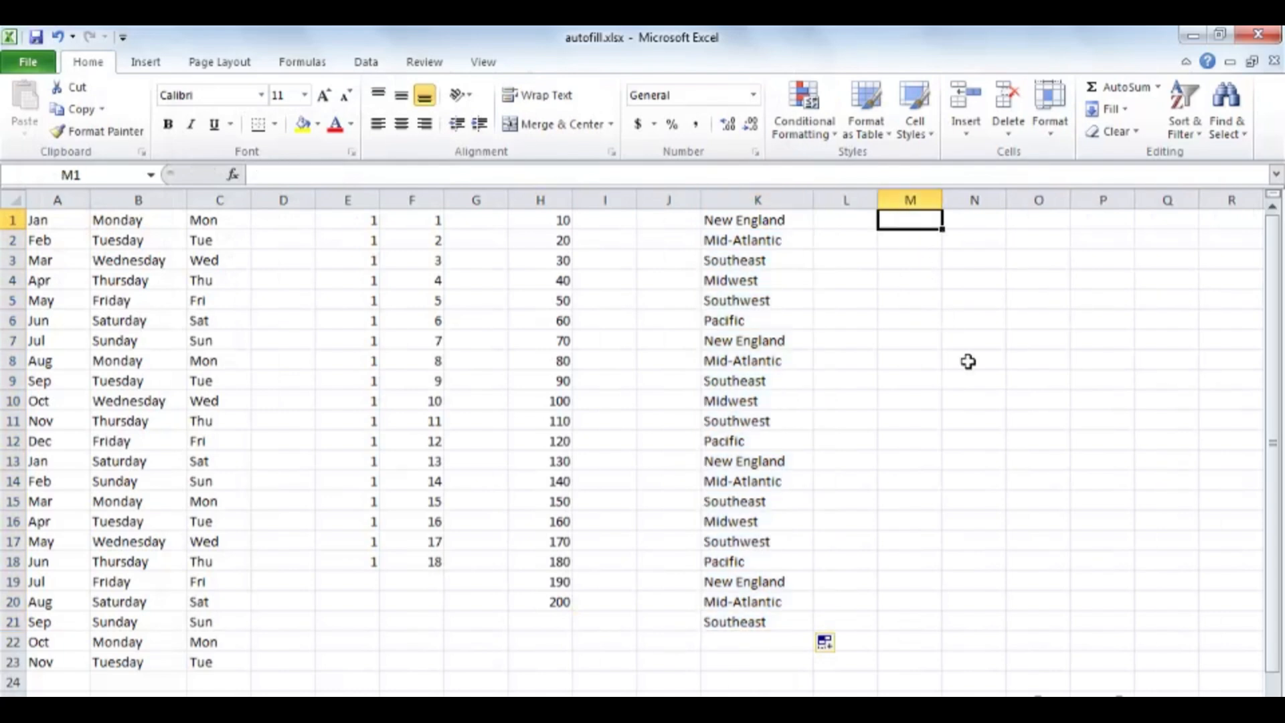
text(Pacific)
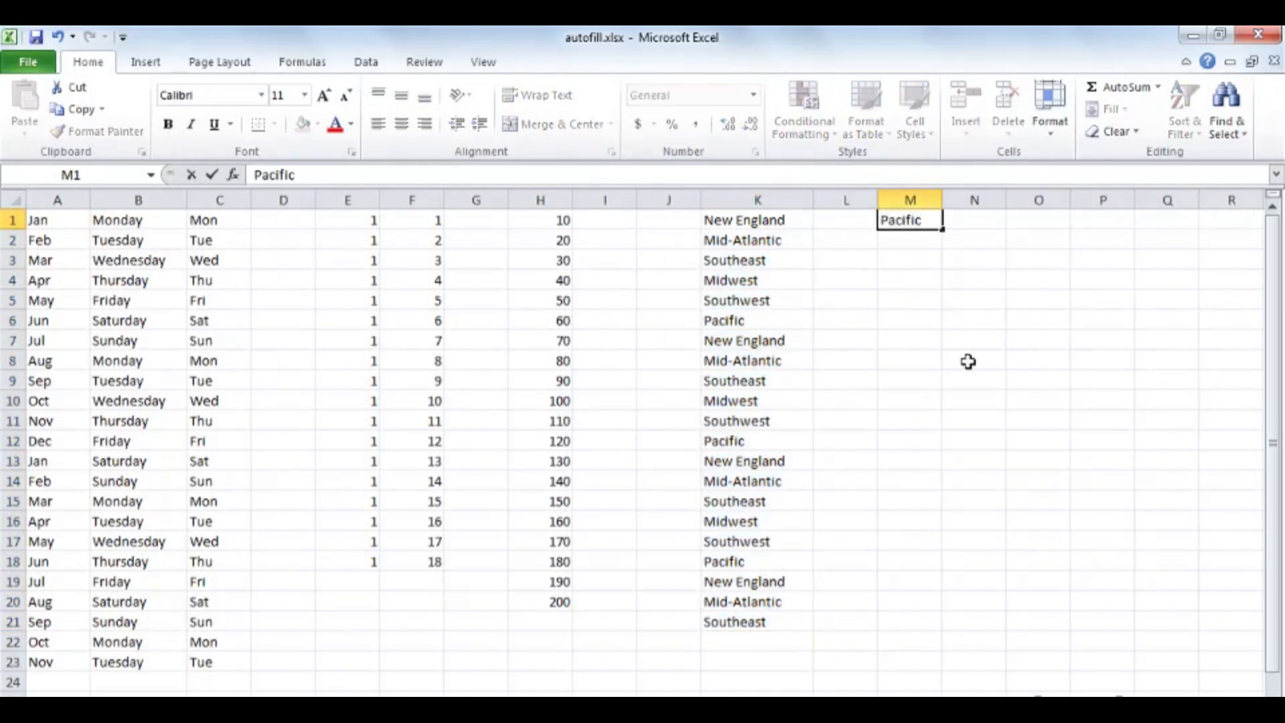
key(ctrl+Return)
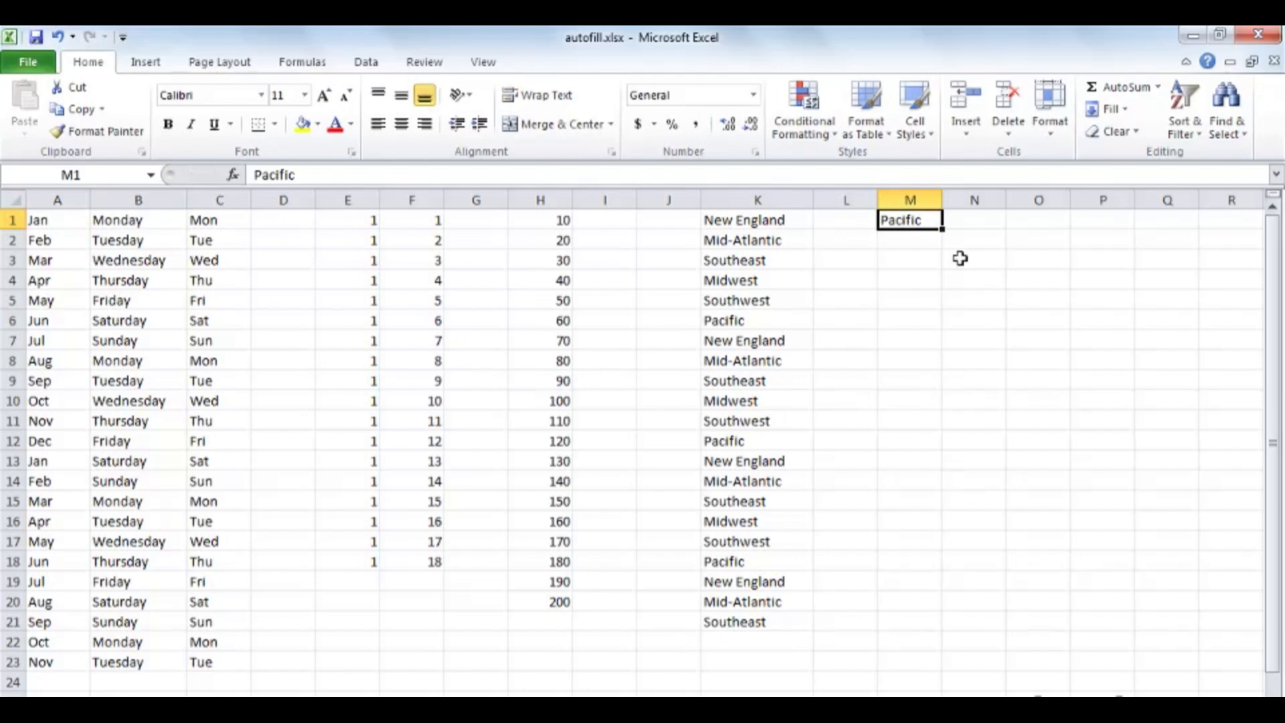
drag(942, 229, 950, 575)
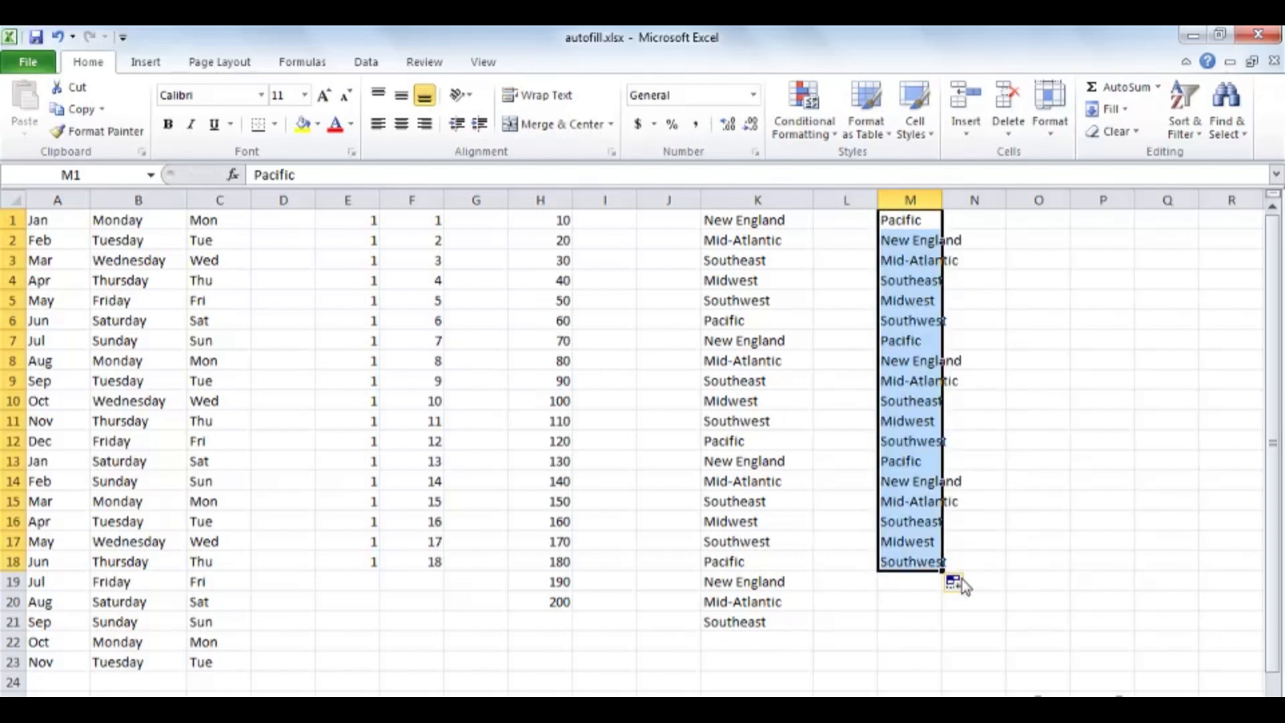
Step: Enter Thursday in O1 and AutoFill the weekdays down to O19, then deselect the filled range
click(1035, 219)
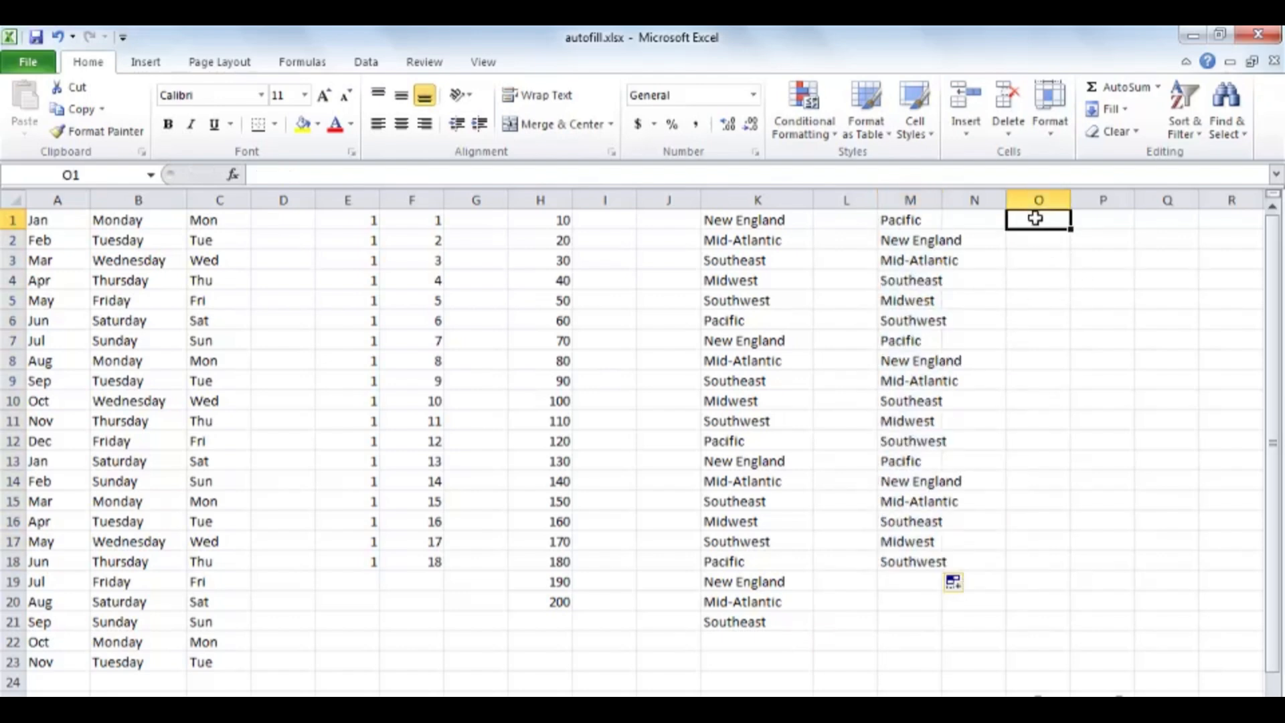
text(Thursday)
key(ctrl+Return)
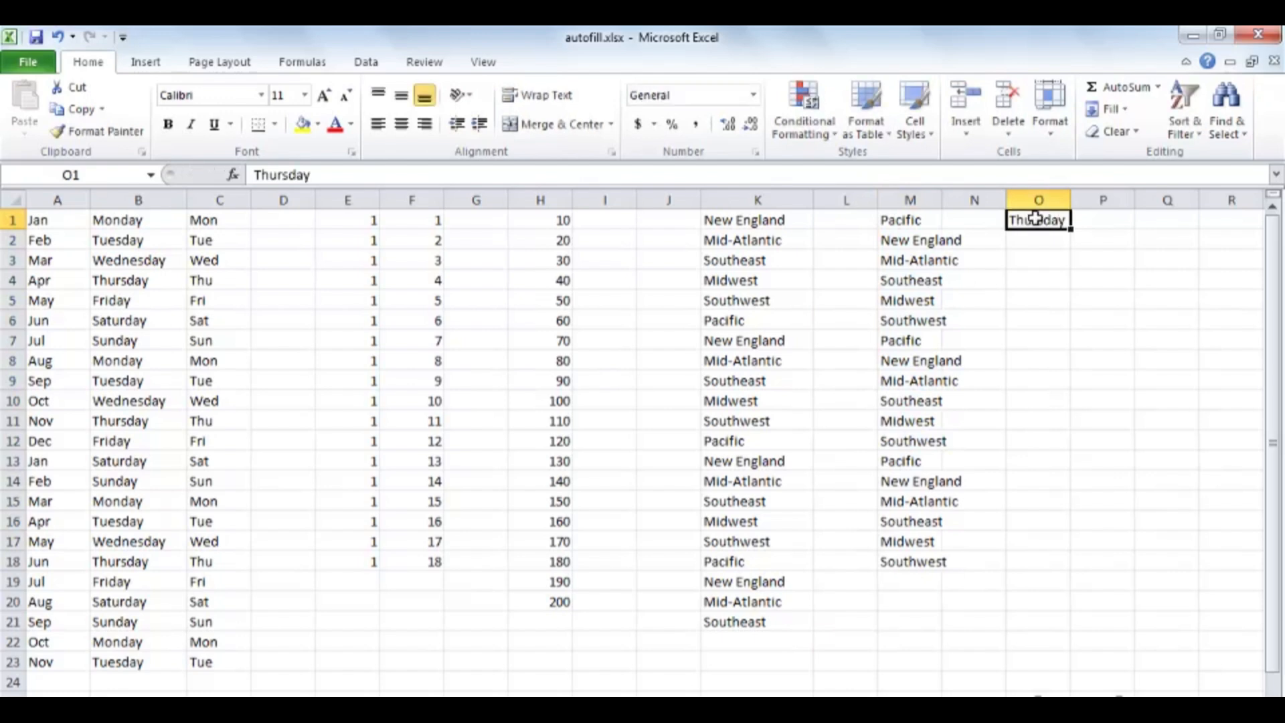
drag(1070, 228, 1076, 588)
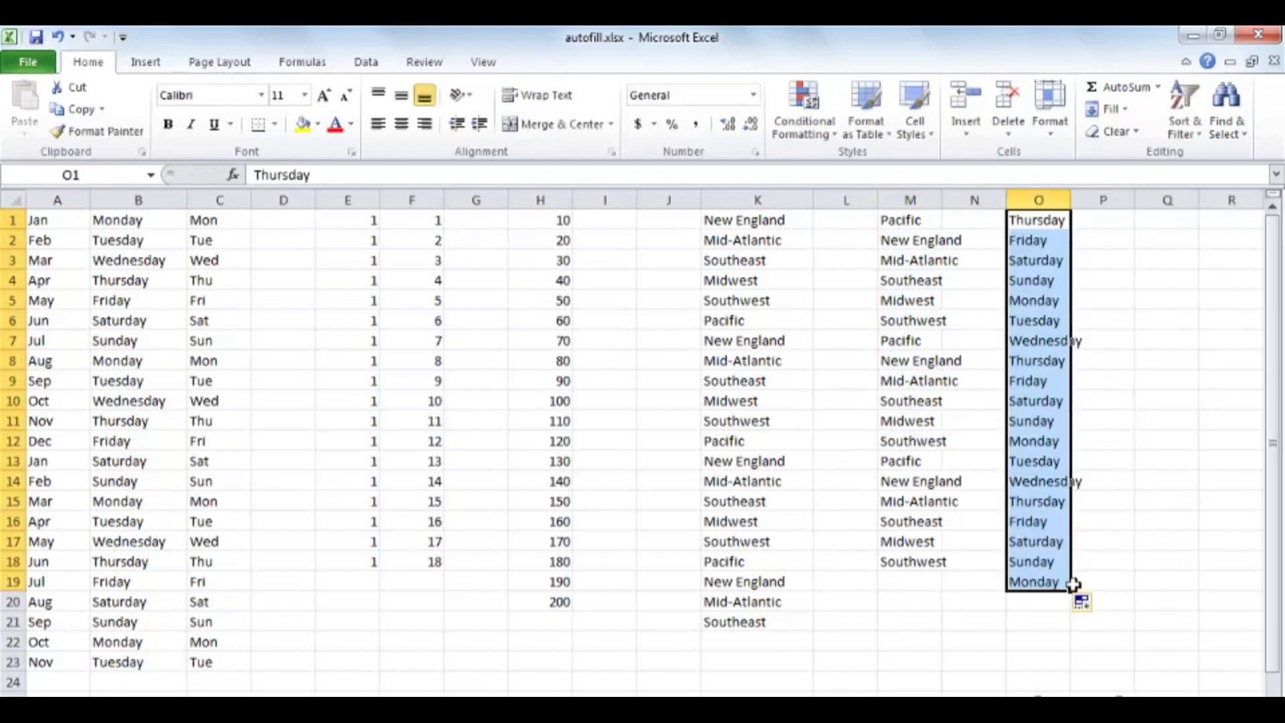
click(1156, 309)
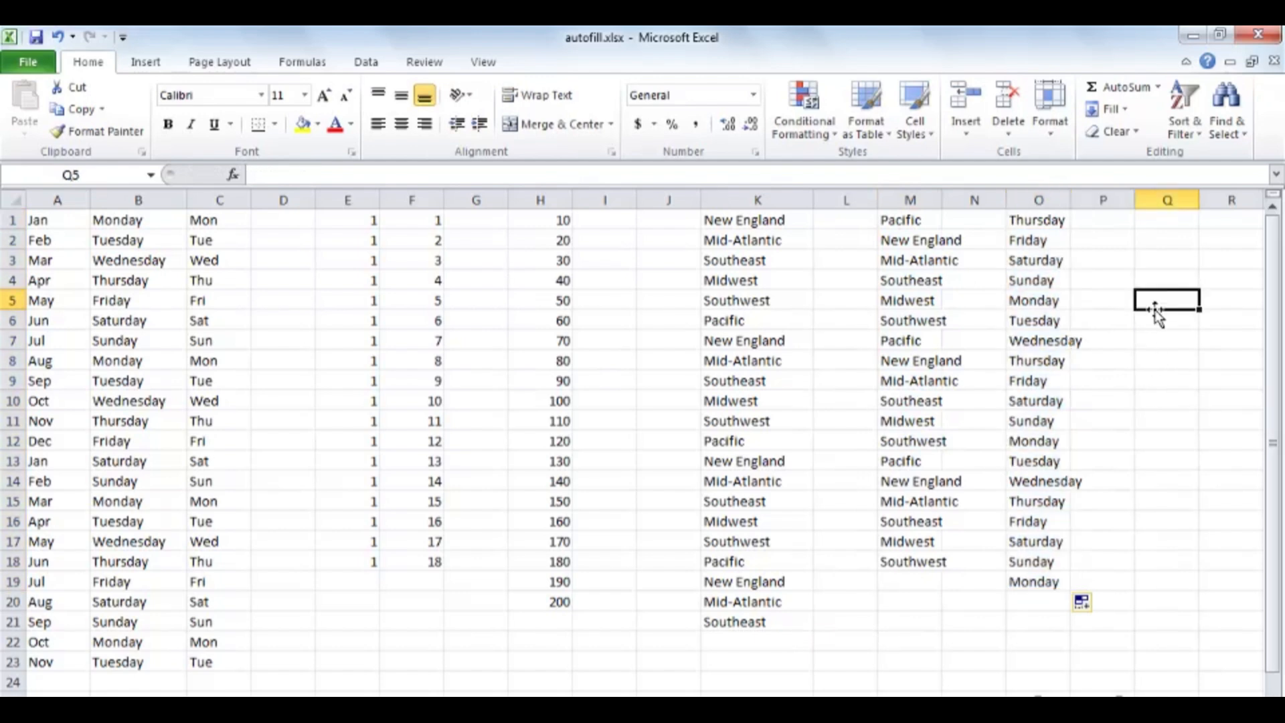